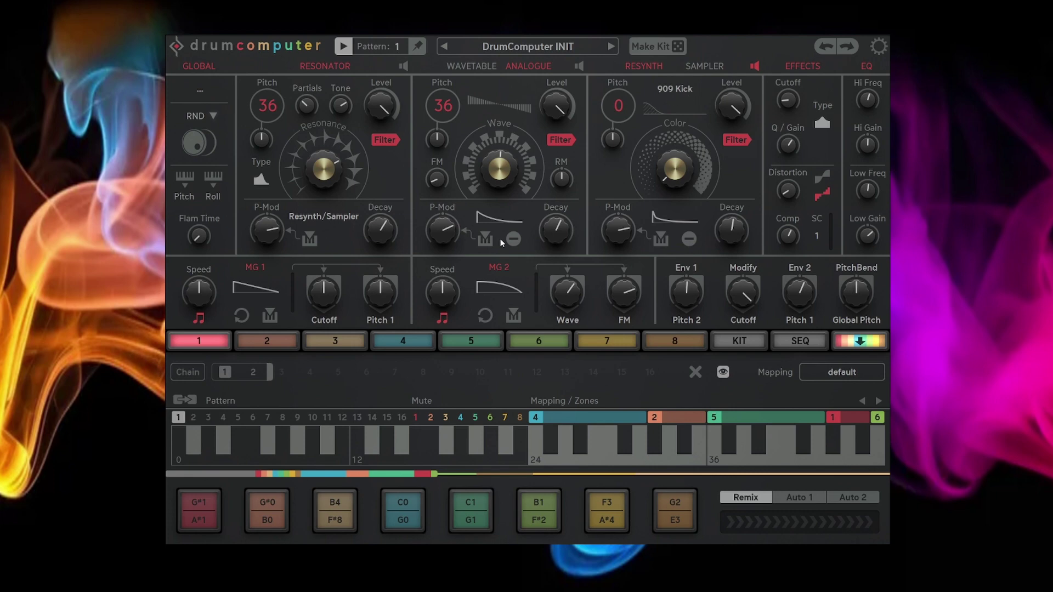
Audition the sounds of parts 2, 3, 4, 5 and 1 in turn
left_click(267, 341)
left_click(335, 340)
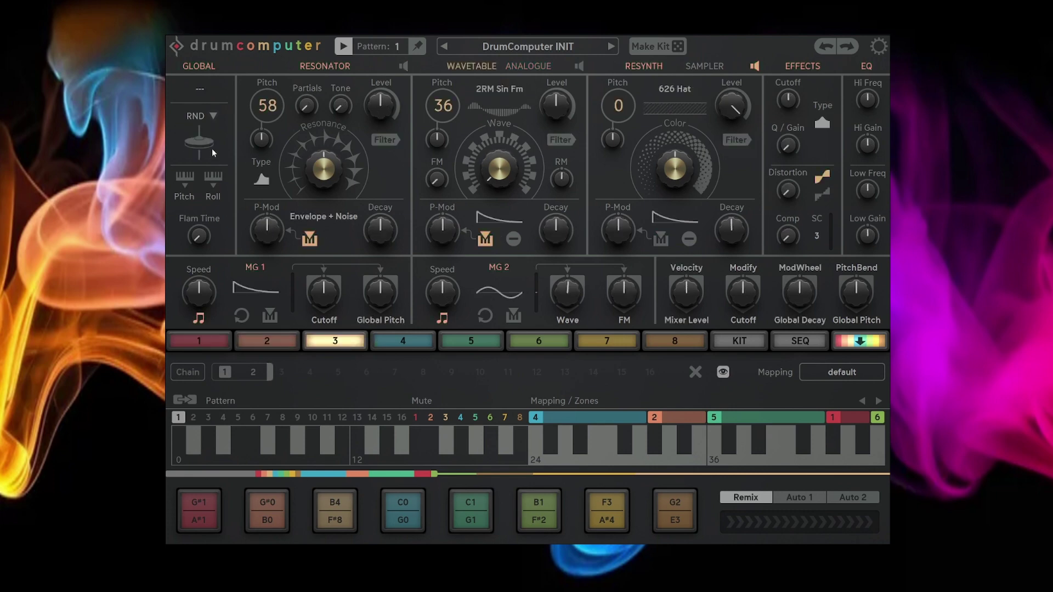
left_click(393, 345)
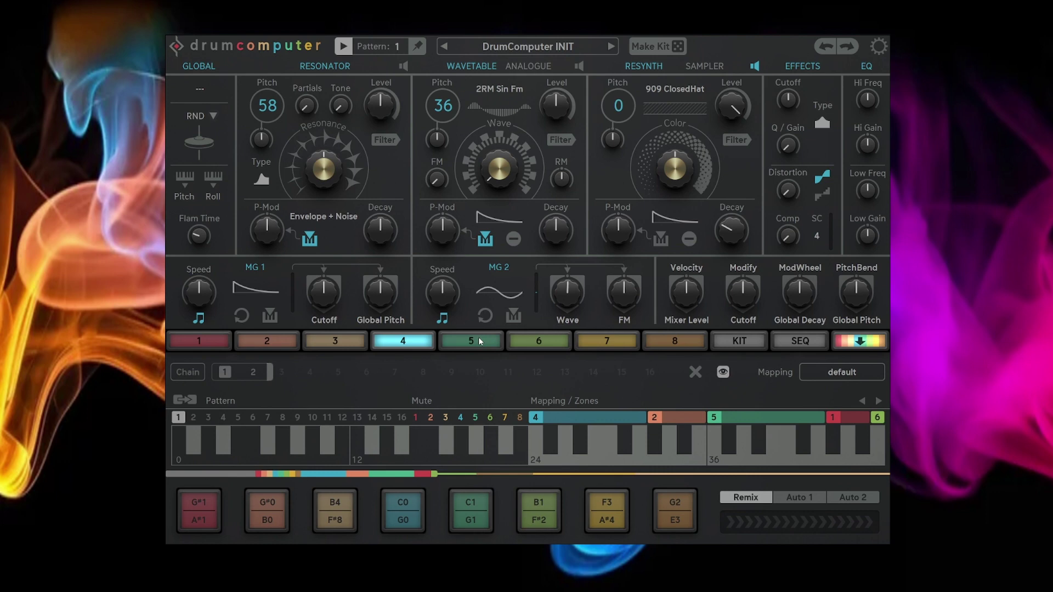
left_click(478, 342)
left_click(222, 344)
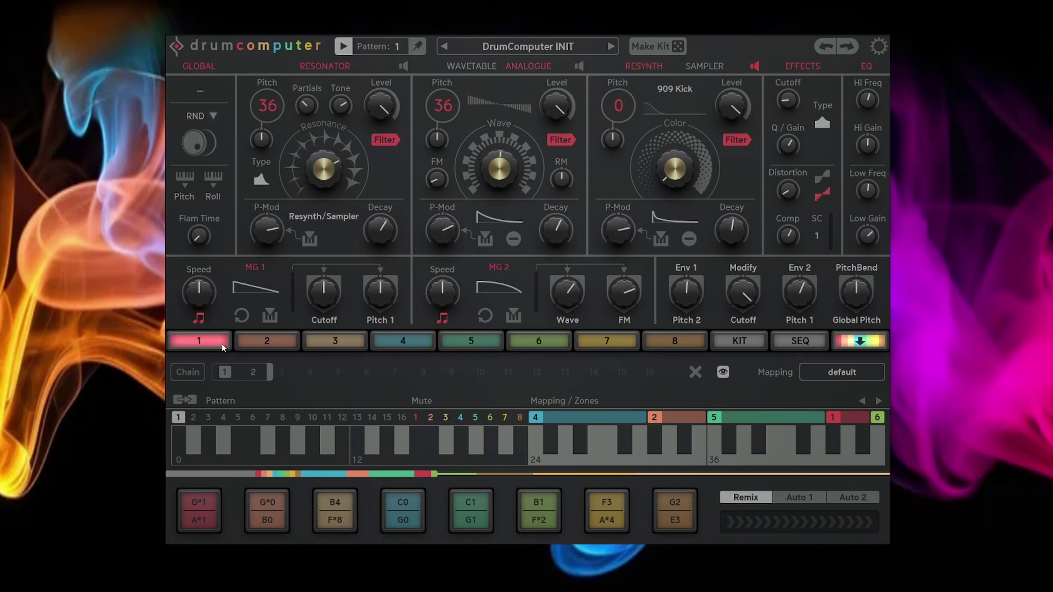
Select part 8 and limit its sound randomizer to the Kick category
left_click(671, 341)
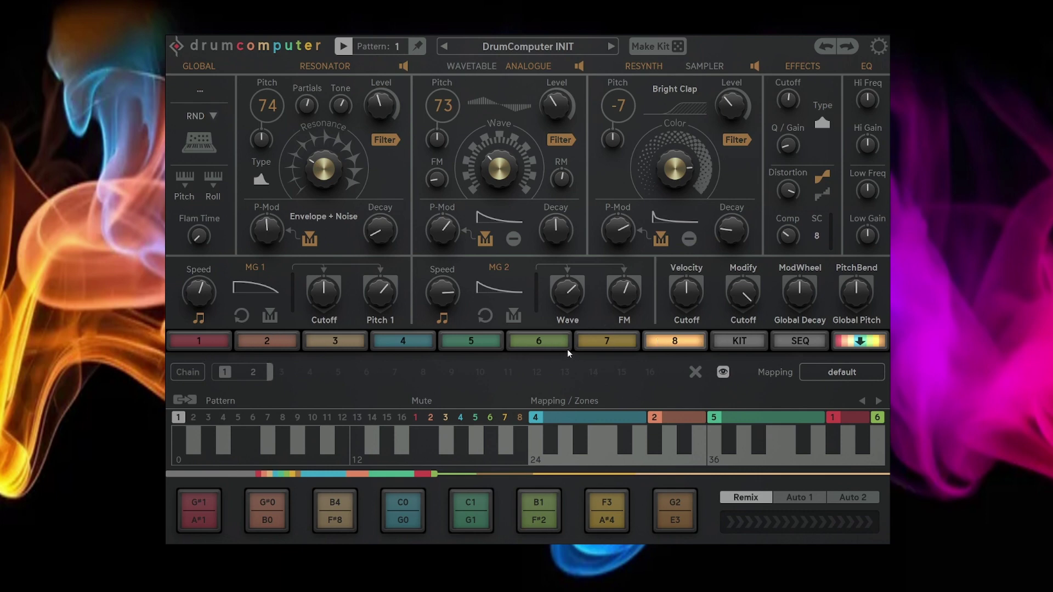
left_click(213, 117)
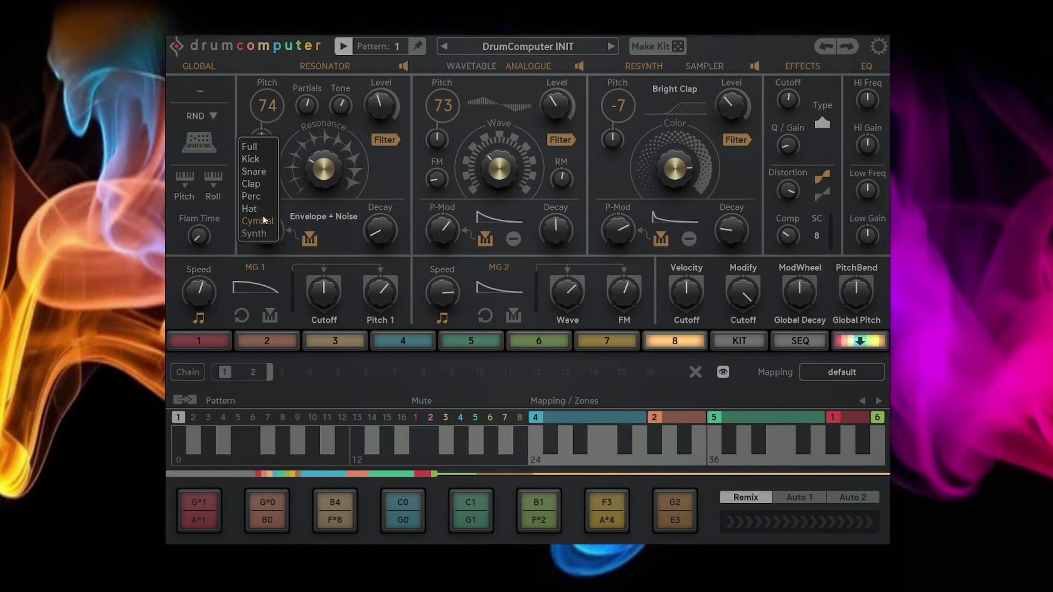
left_click(255, 161)
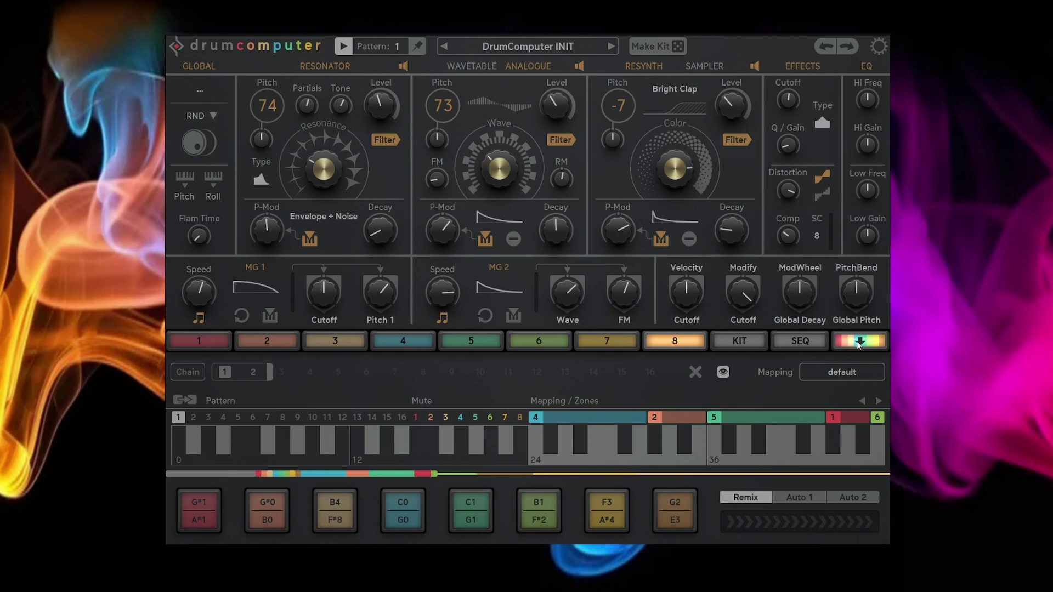
Solo part 8 in the mixer and program its hits on steps 1, 5, 9 and 13
left_click(860, 342)
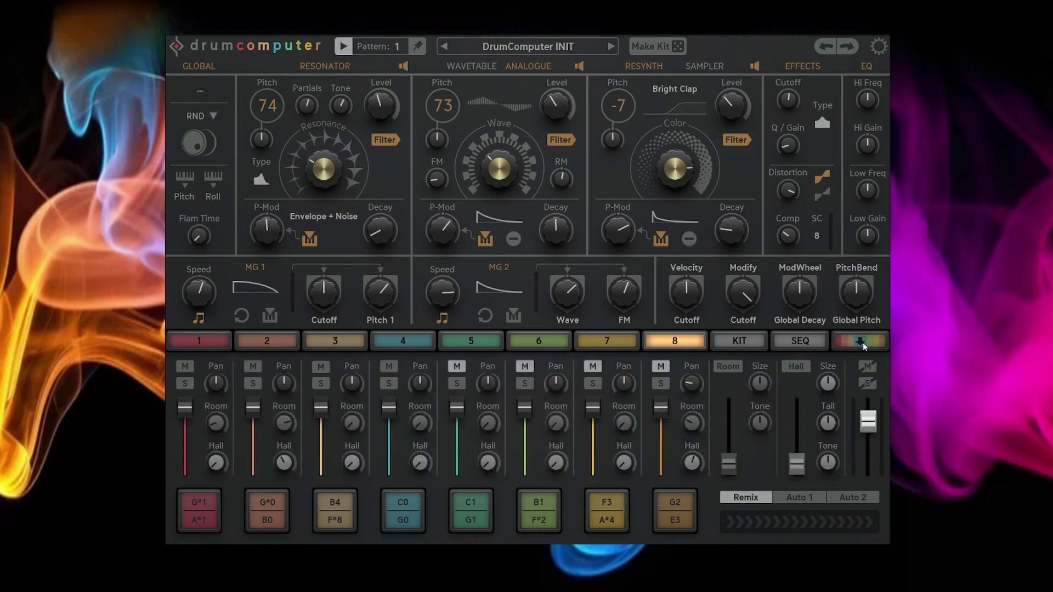
left_click(663, 384)
left_click(806, 342)
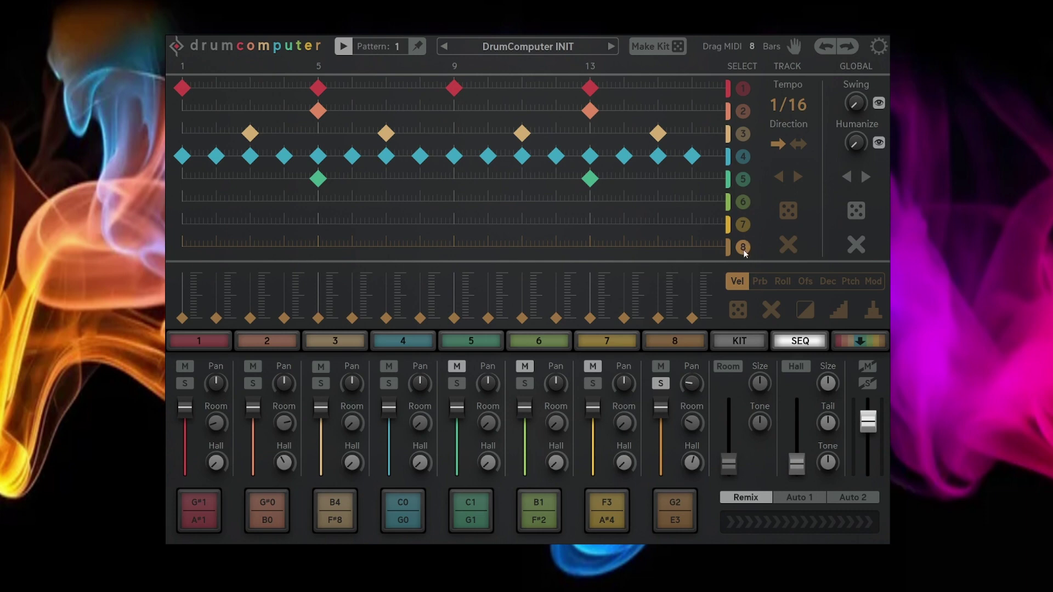
left_click(182, 247)
left_click(318, 247)
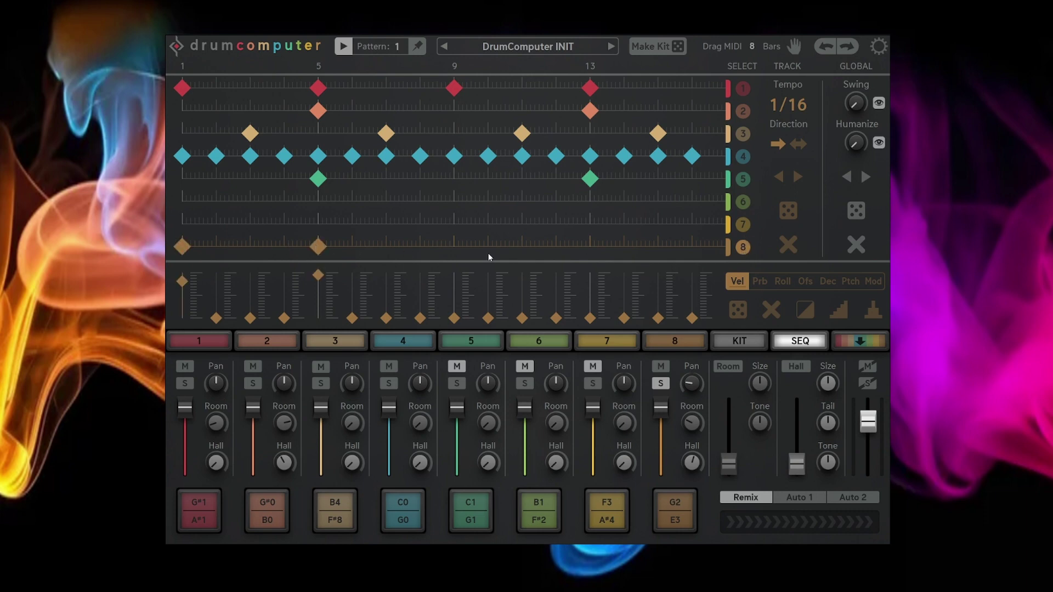
left_click(454, 246)
left_click(591, 247)
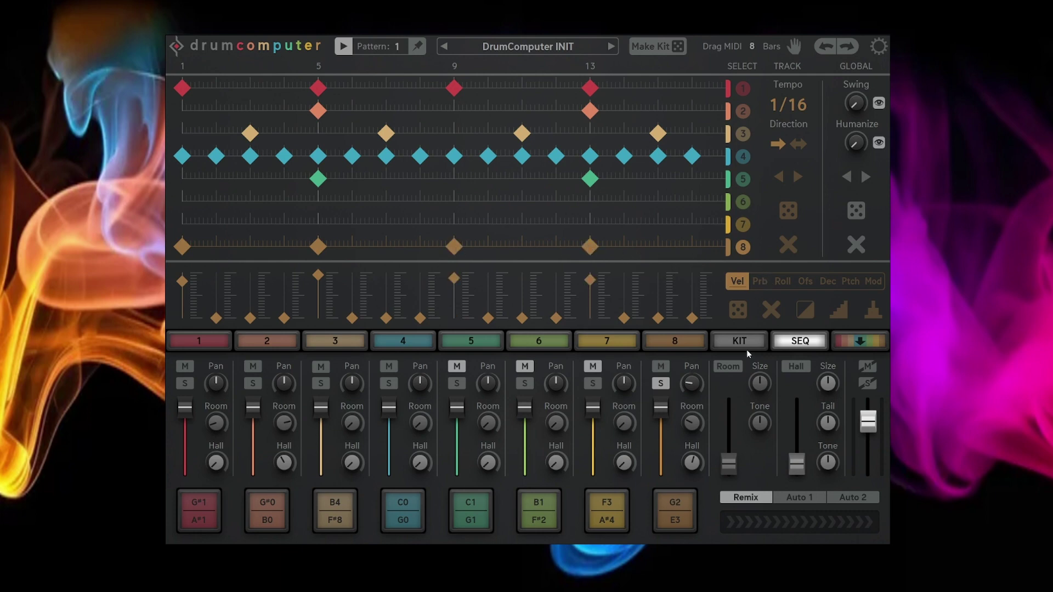
left_click(675, 341)
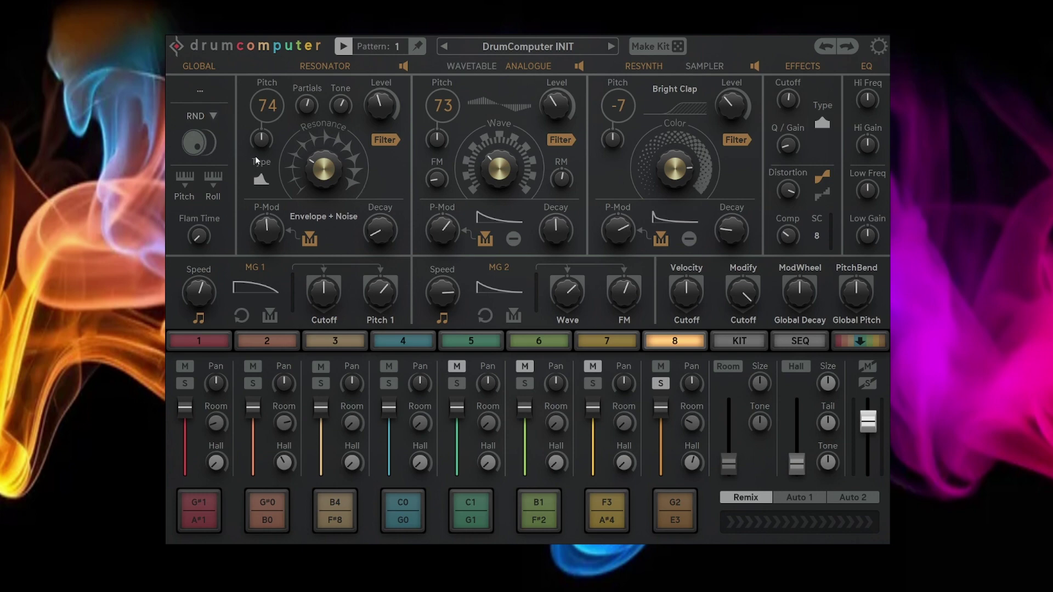
Randomize part 8's kick three times until it becomes JupKick at pitch 36, then show part 7
left_click(199, 147)
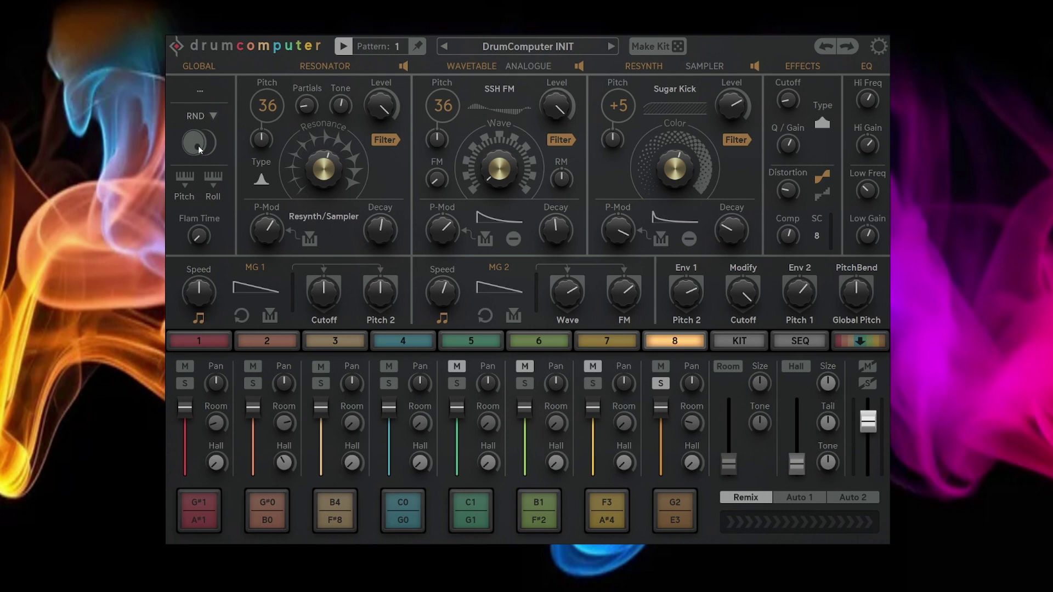
left_click(199, 146)
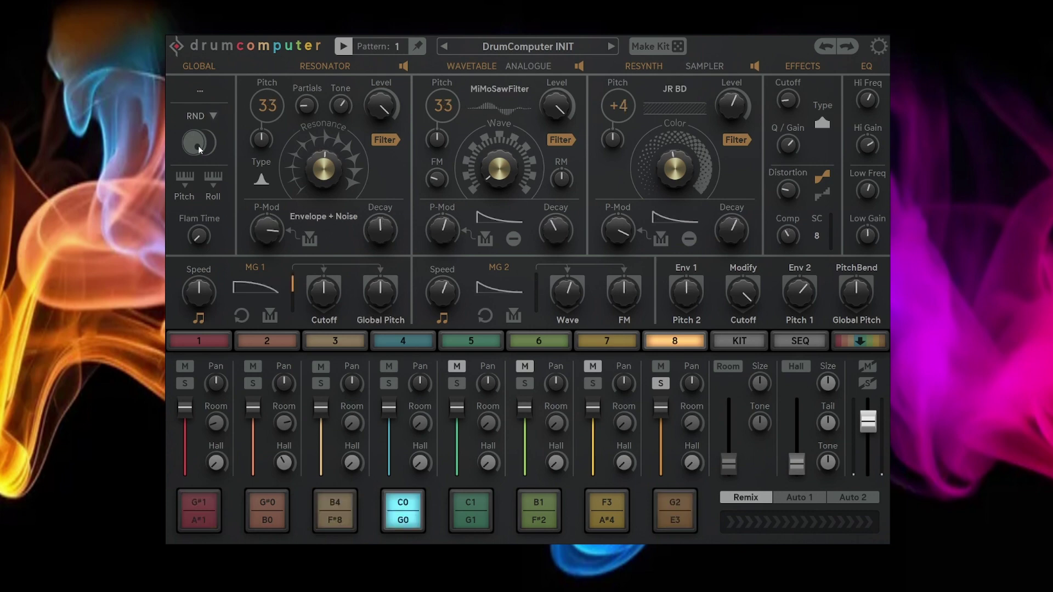
left_click(198, 146)
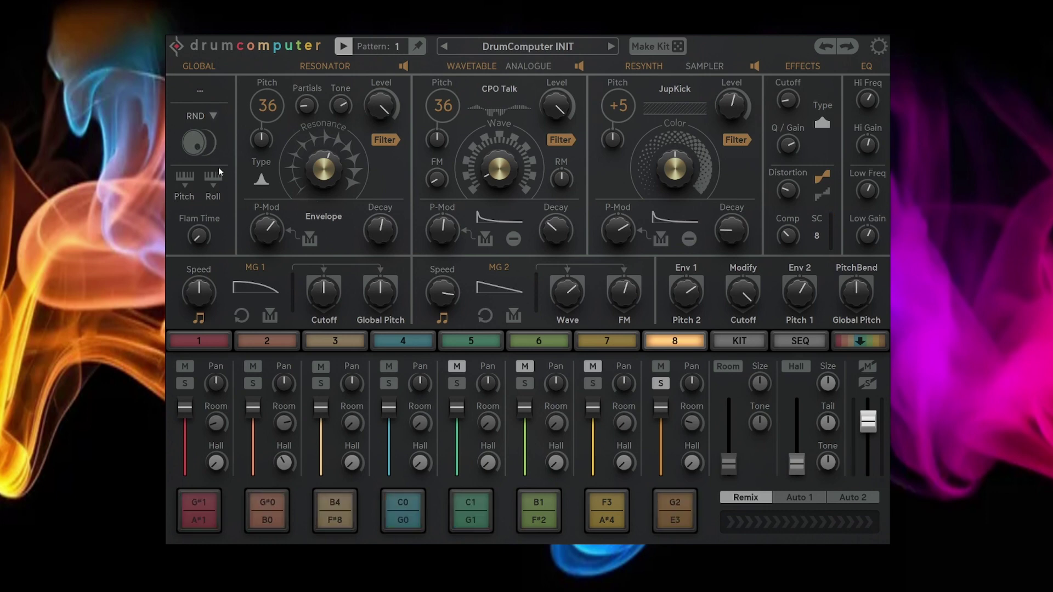
left_click(625, 346)
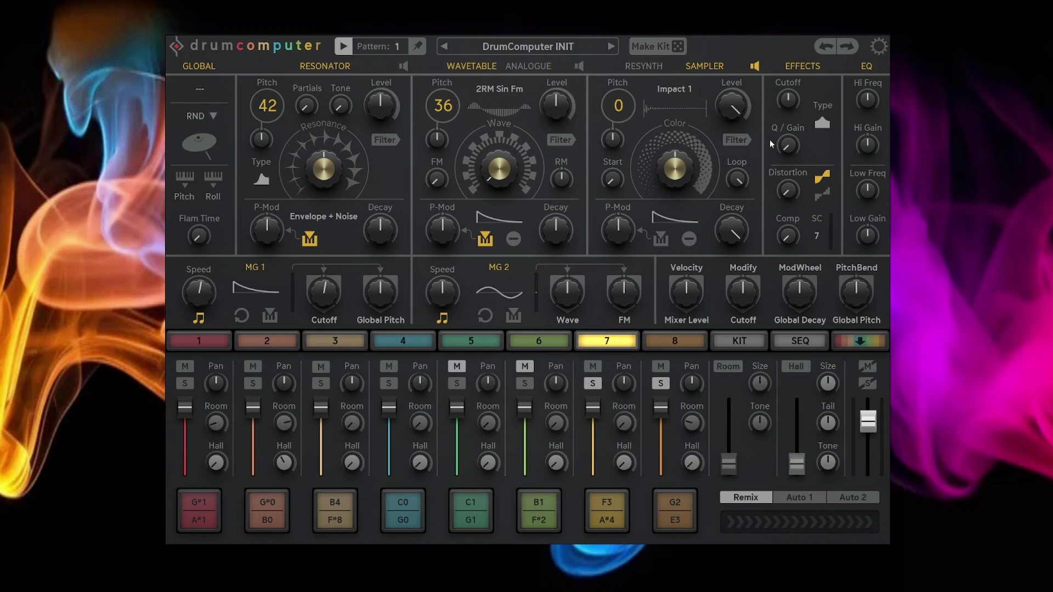
Fill track 7's steps, randomize it to a nine-hit pattern, and randomize its step velocities three times
left_click(807, 347)
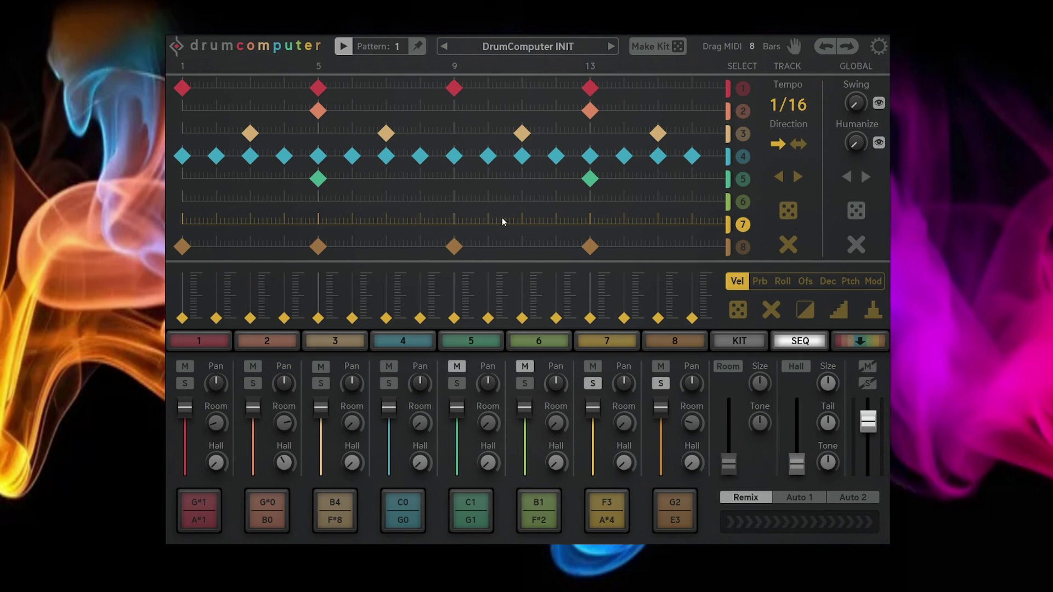
left_click_drag(184, 223, 714, 223)
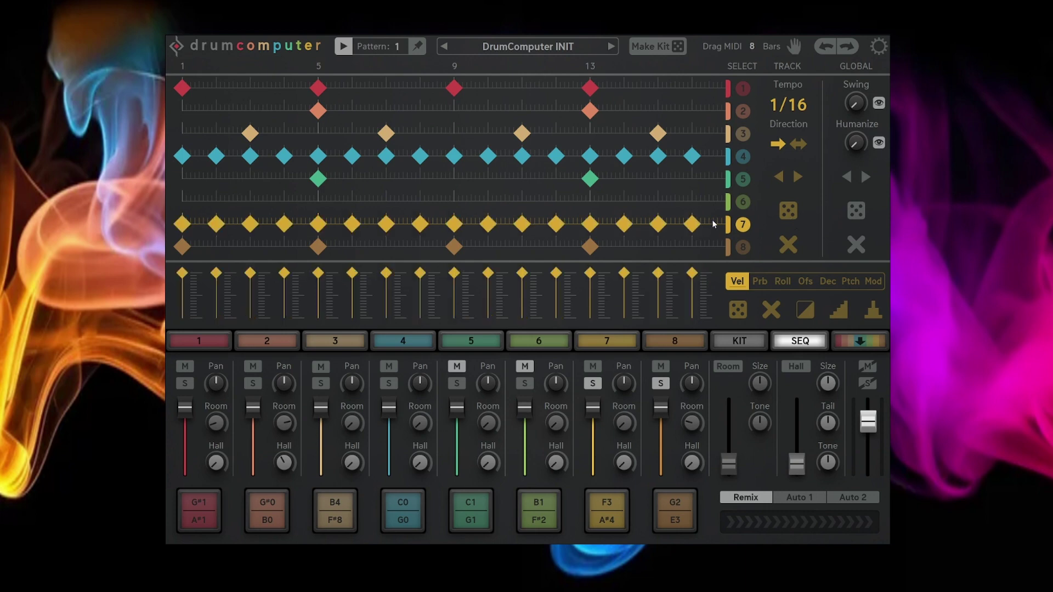
left_click(793, 216)
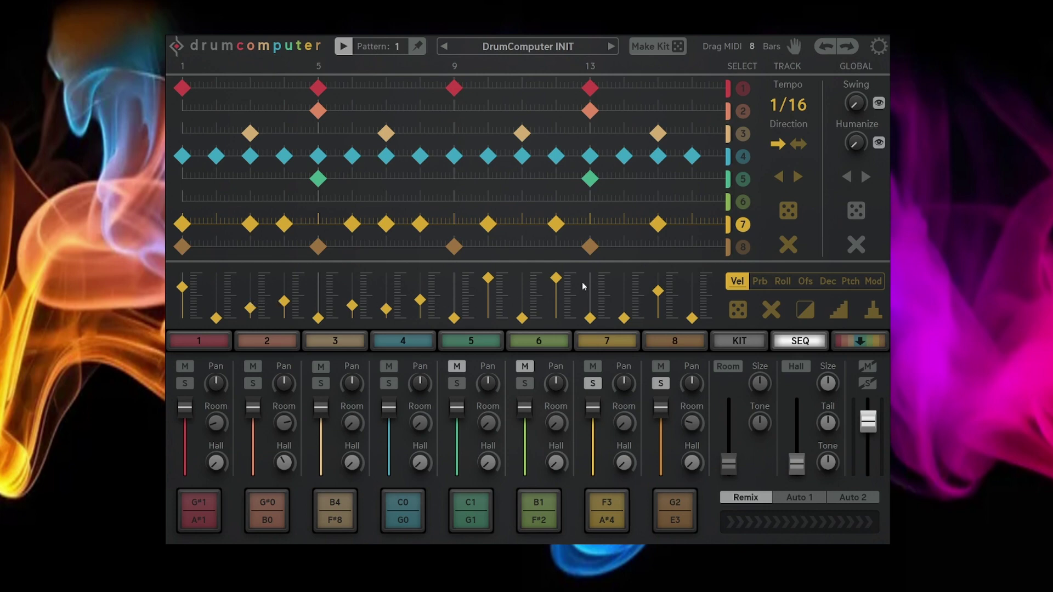
left_click(743, 315)
left_click(744, 316)
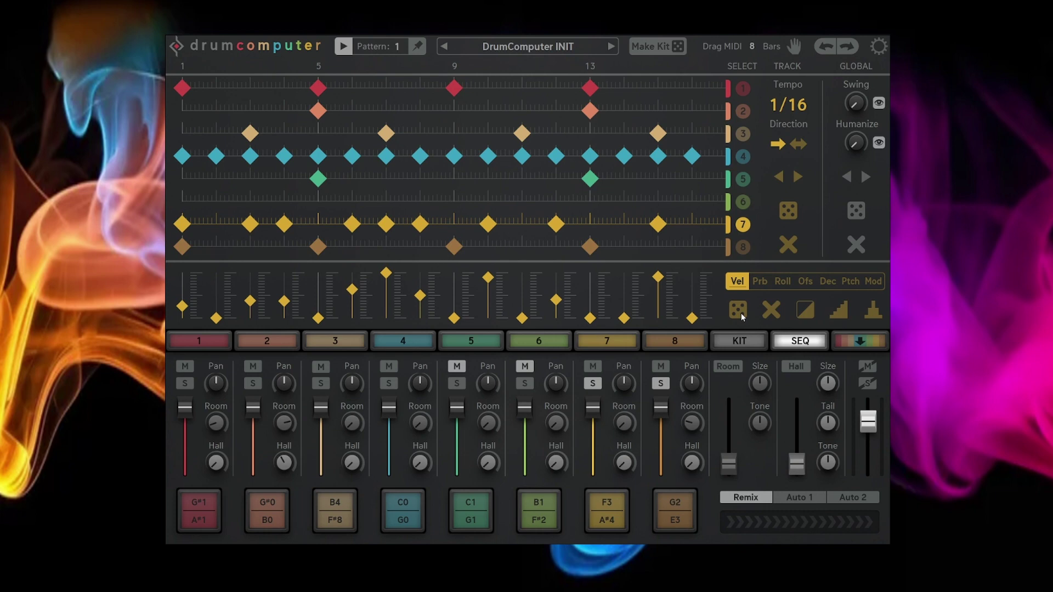
left_click(743, 316)
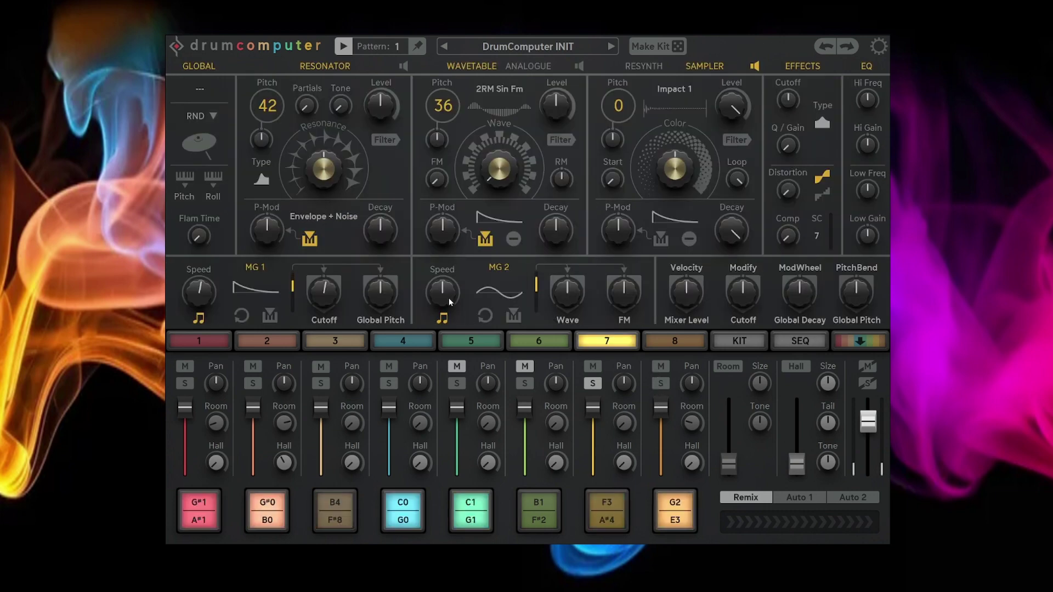
Randomize part 7's sound twice, then restrict its randomizer to the Perc category
left_click(201, 146)
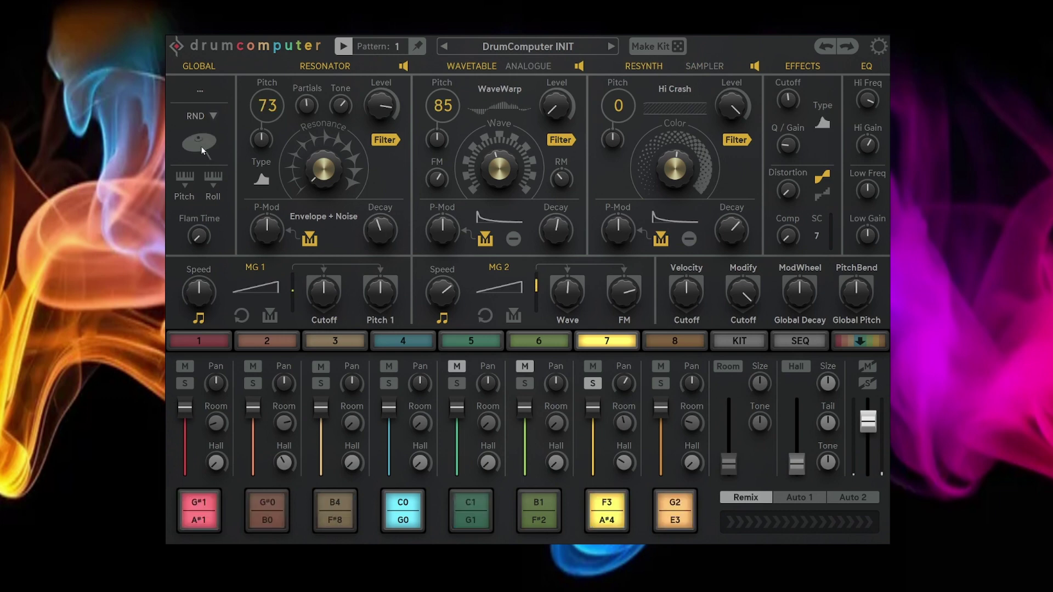
left_click(201, 145)
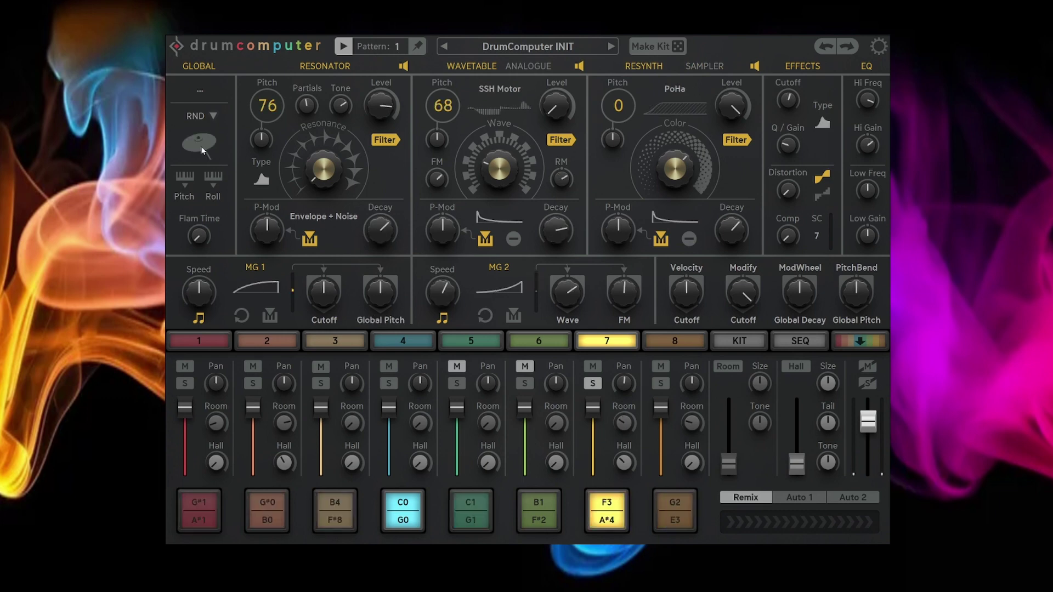
left_click(210, 116)
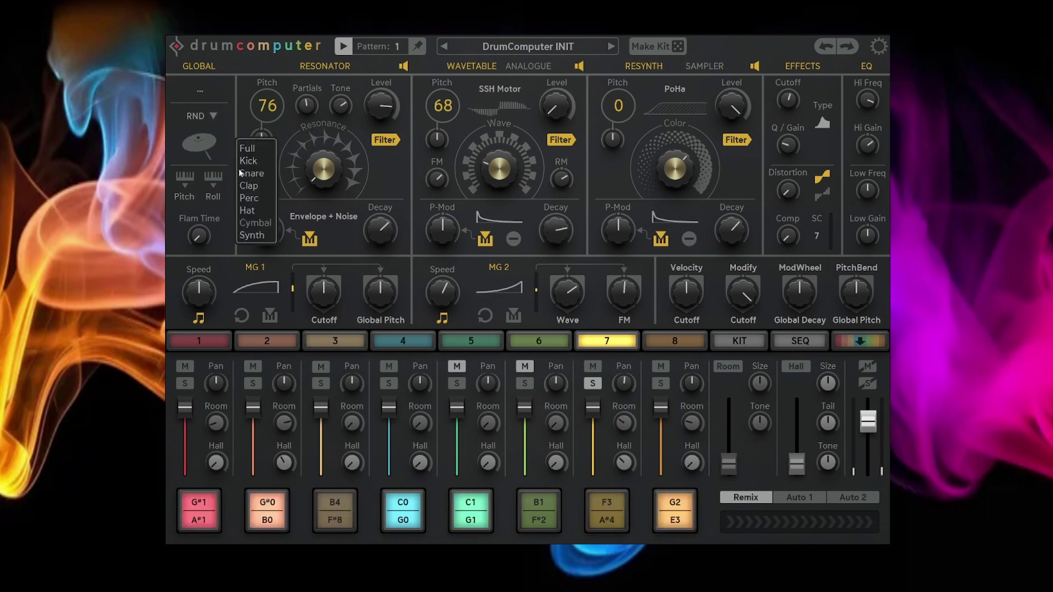
left_click(256, 198)
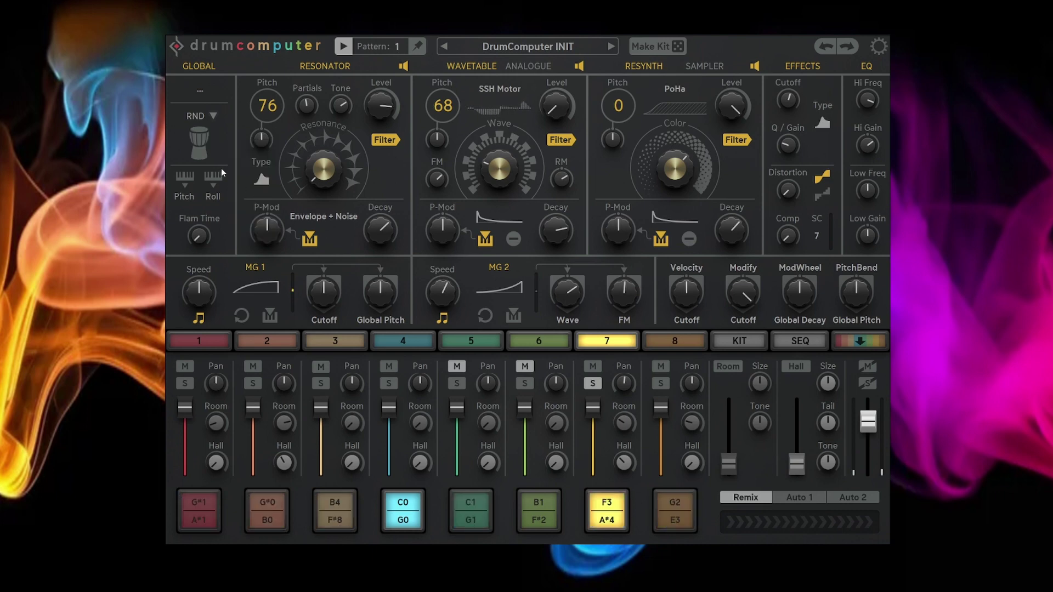
Reroll part 7's Perc sound repeatedly until the CongaMid sample appears
left_click(204, 150)
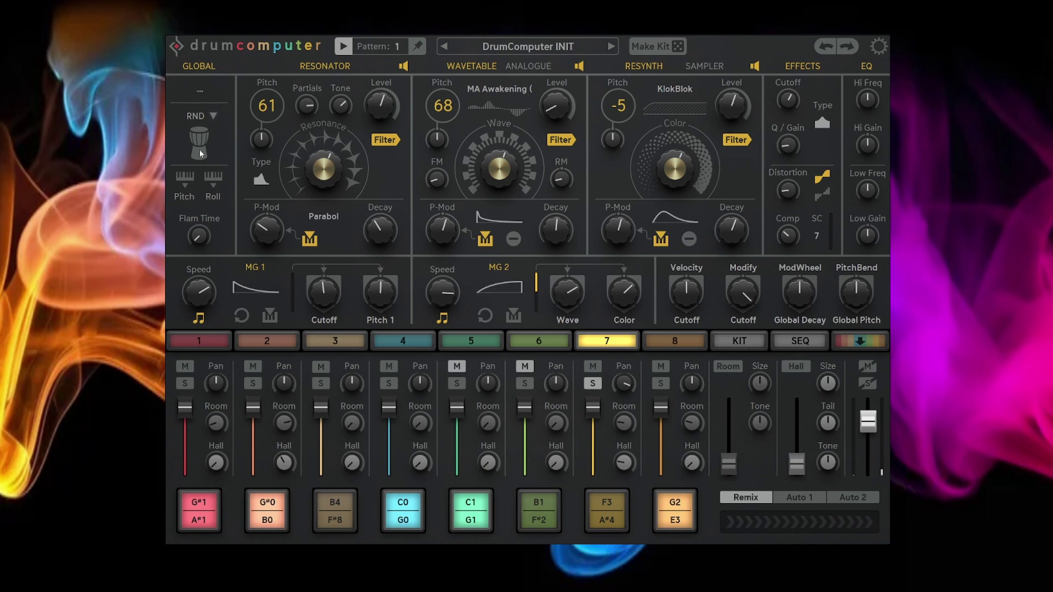
left_click(201, 153)
left_click(201, 153)
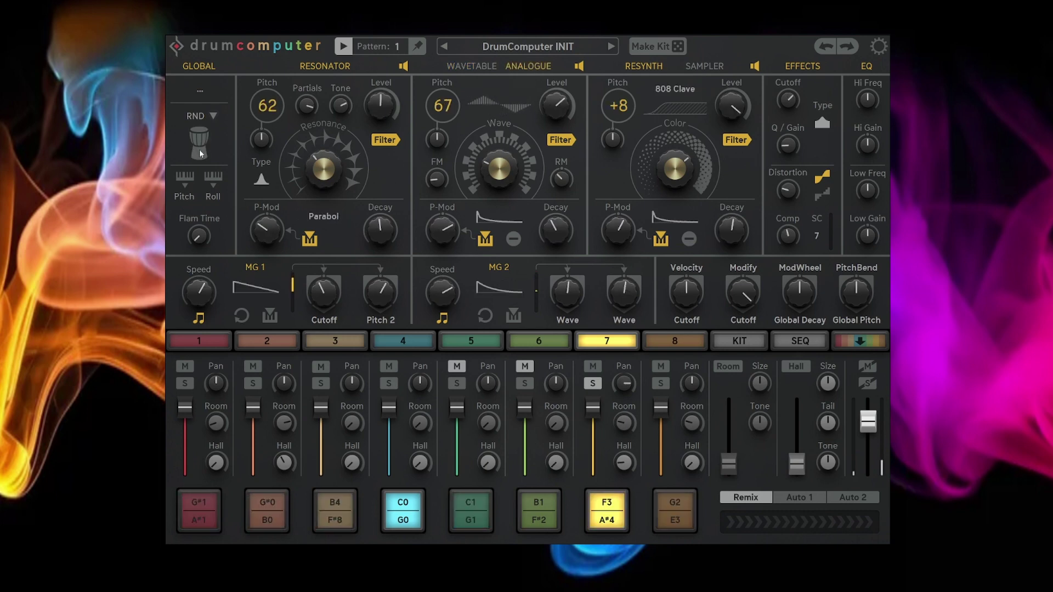
left_click(201, 153)
left_click(201, 154)
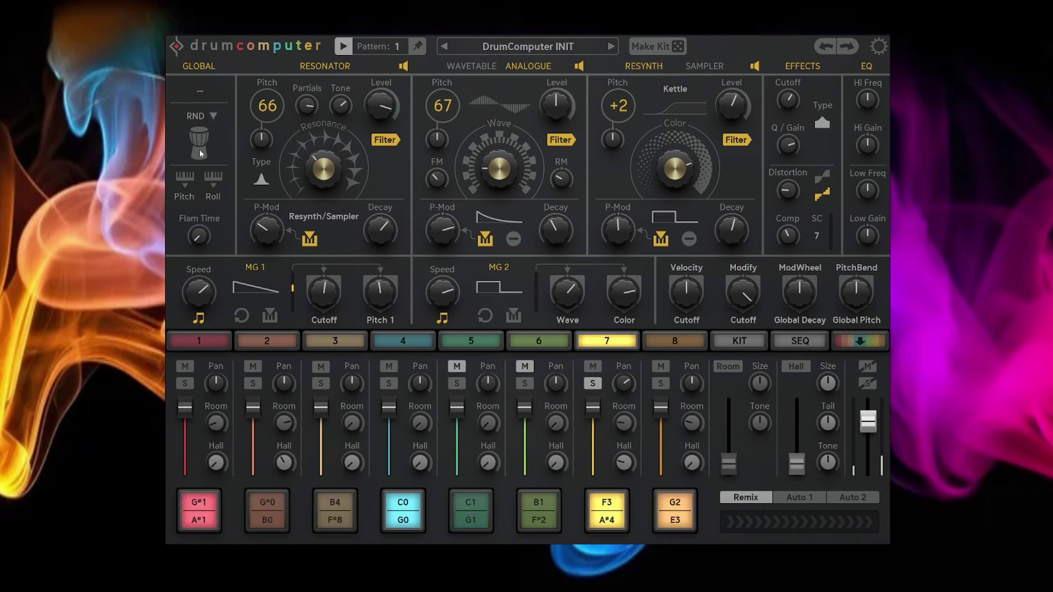
left_click(201, 153)
left_click(201, 153)
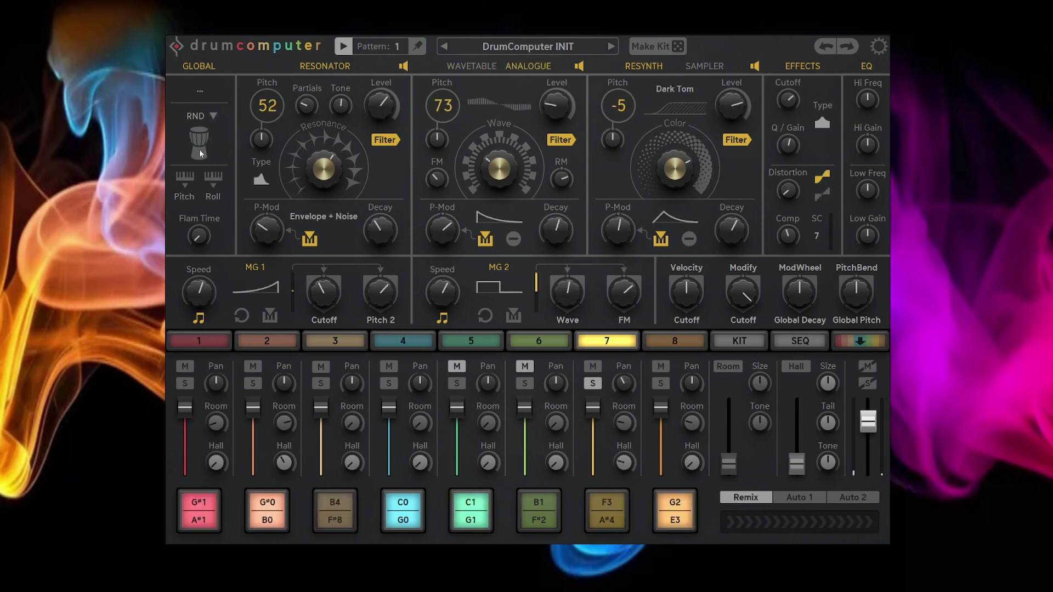
left_click(200, 153)
left_click(201, 153)
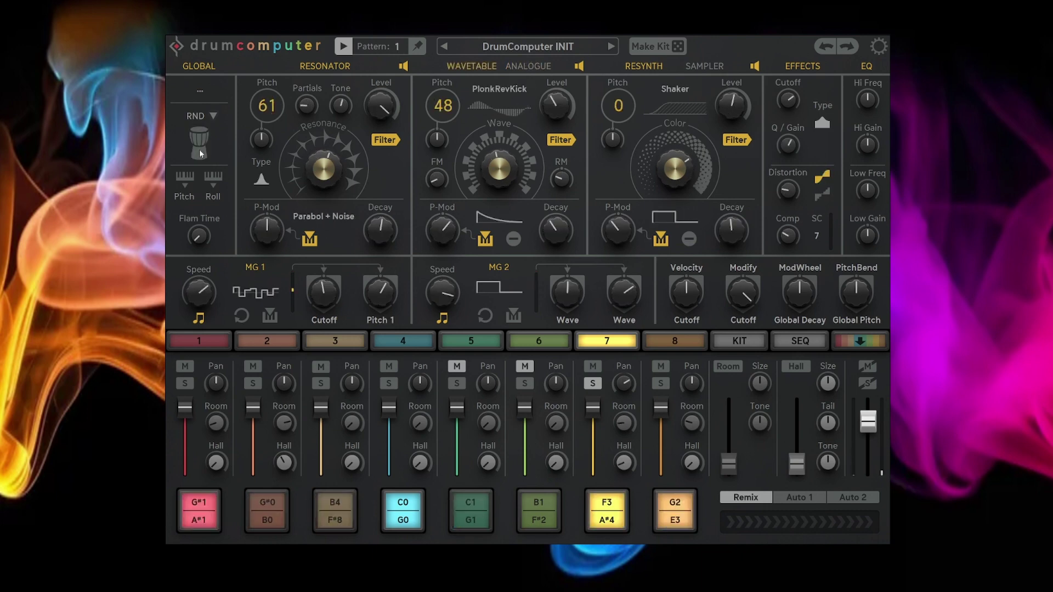
left_click(201, 153)
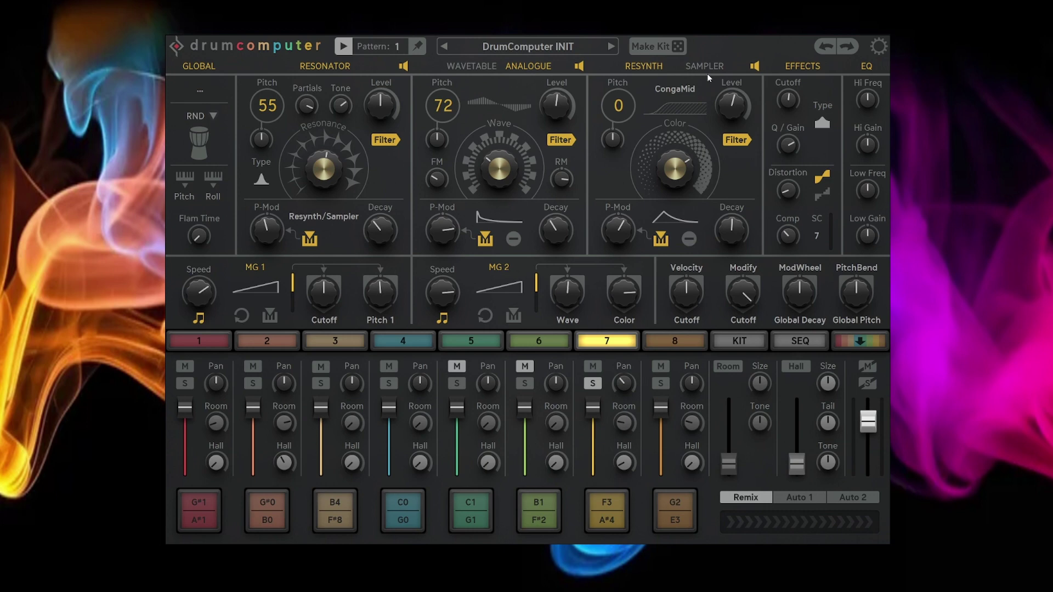
left_click(824, 125)
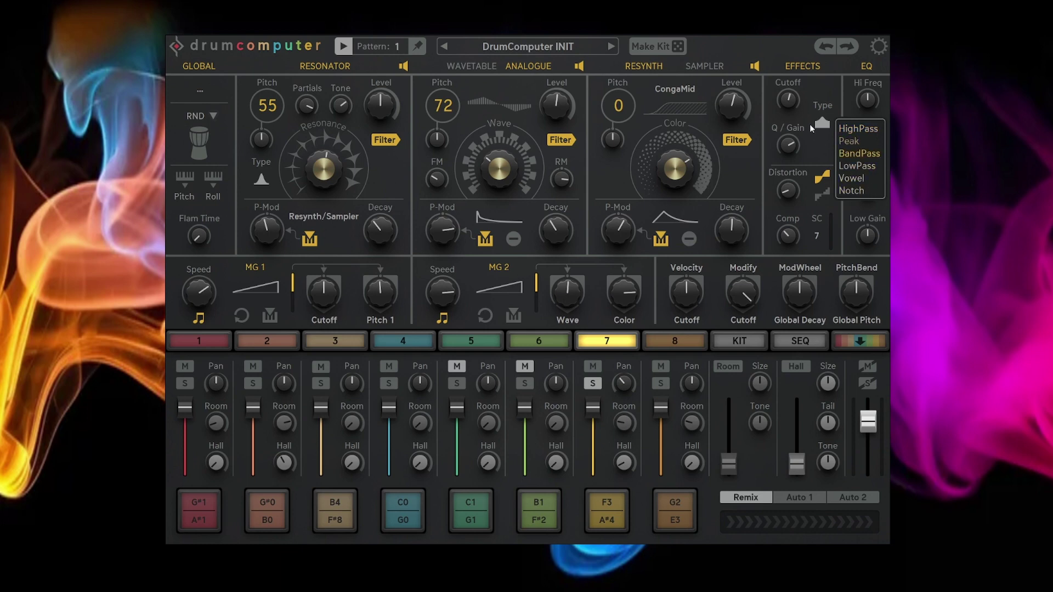
left_click(795, 100)
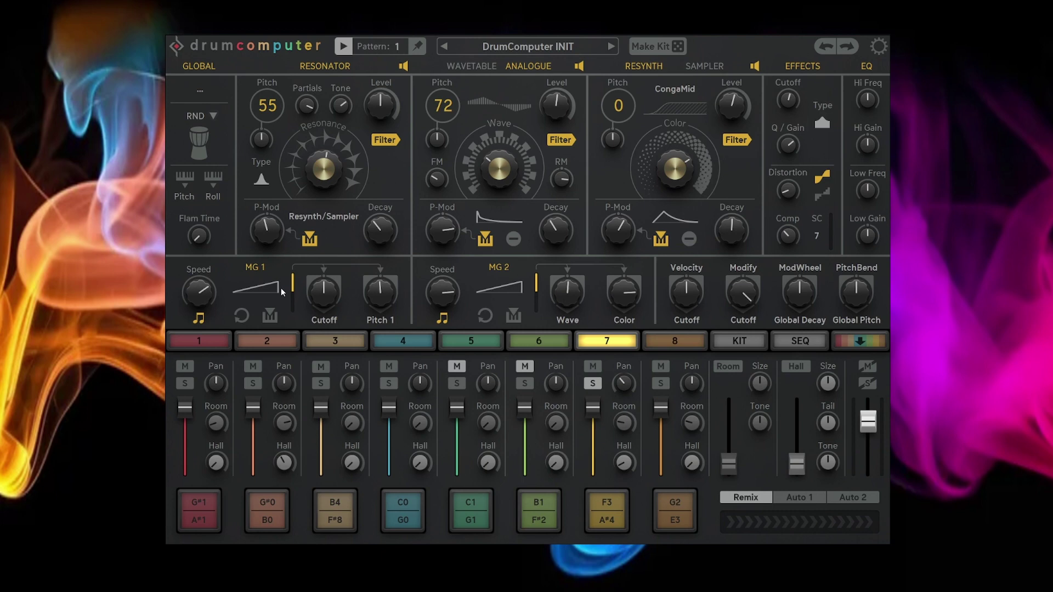
Set track 7's MG 1 waveform to Up Lin after trying Sin, keeping Cutoff as its target
left_click(329, 321)
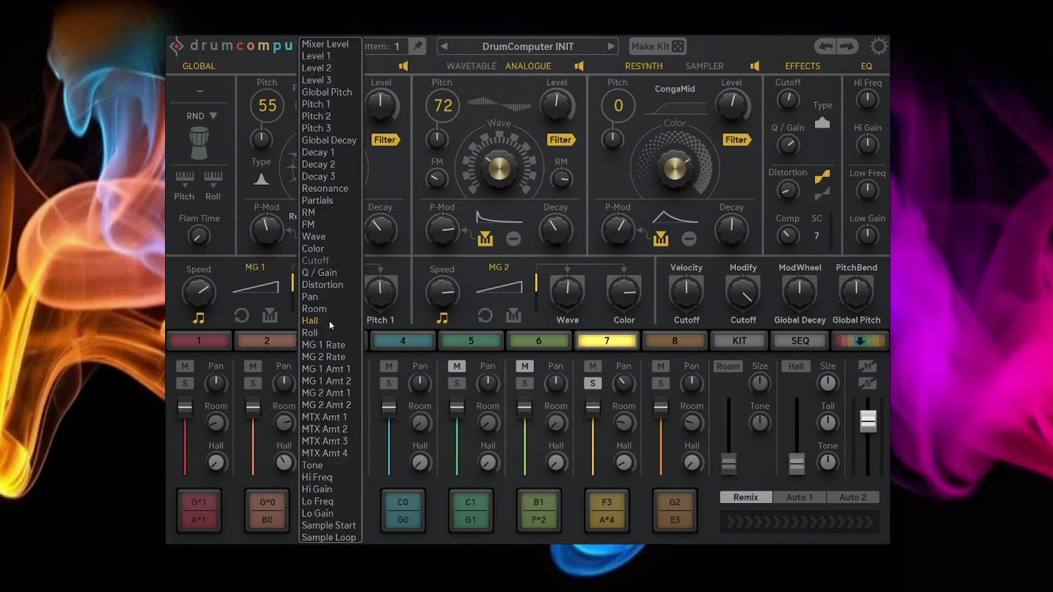
left_click(393, 274)
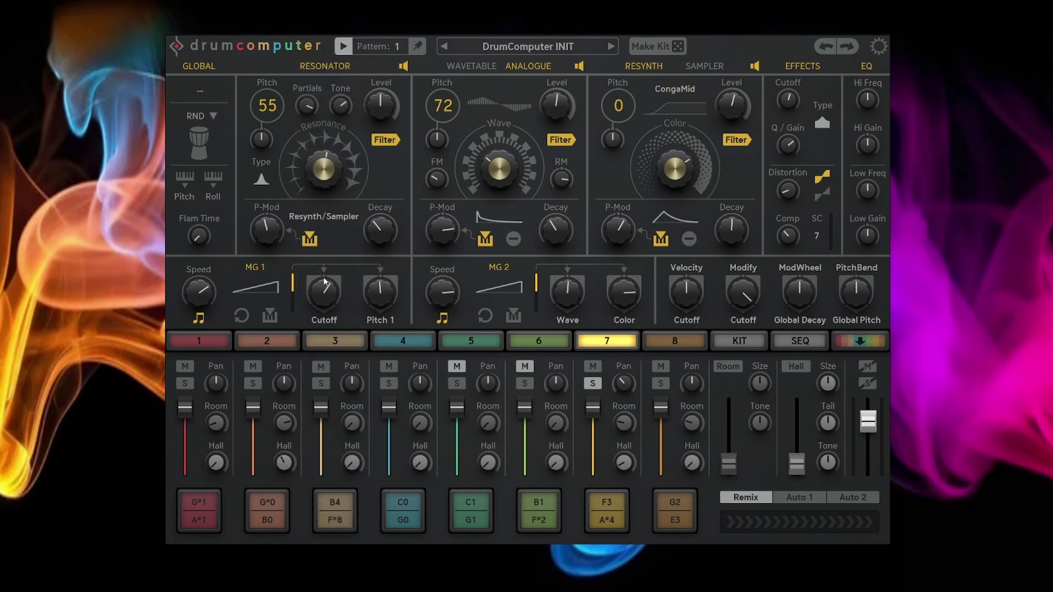
left_click(266, 287)
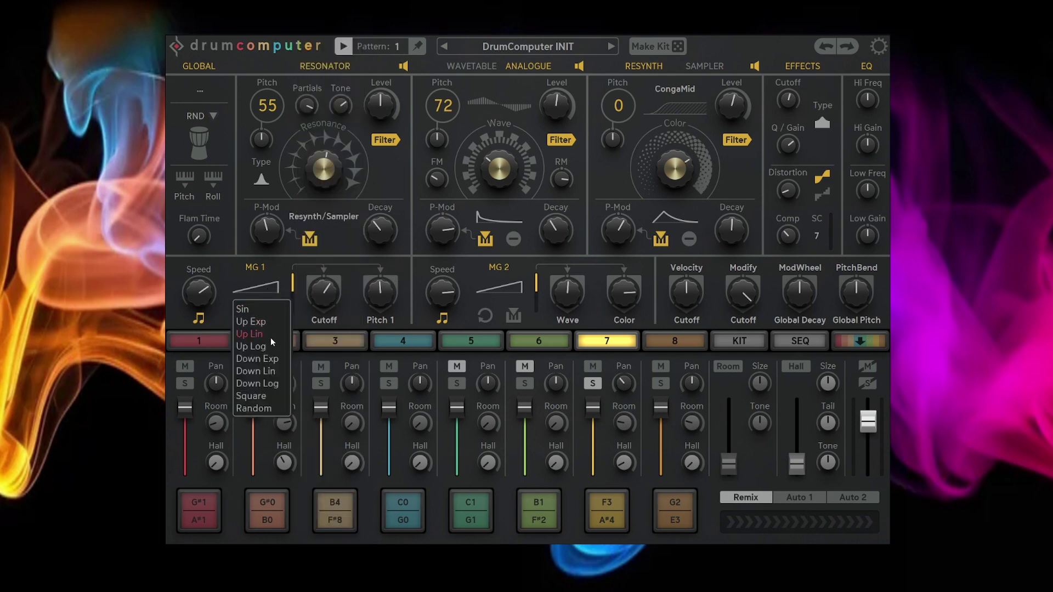
left_click(257, 311)
left_click(262, 290)
left_click(264, 332)
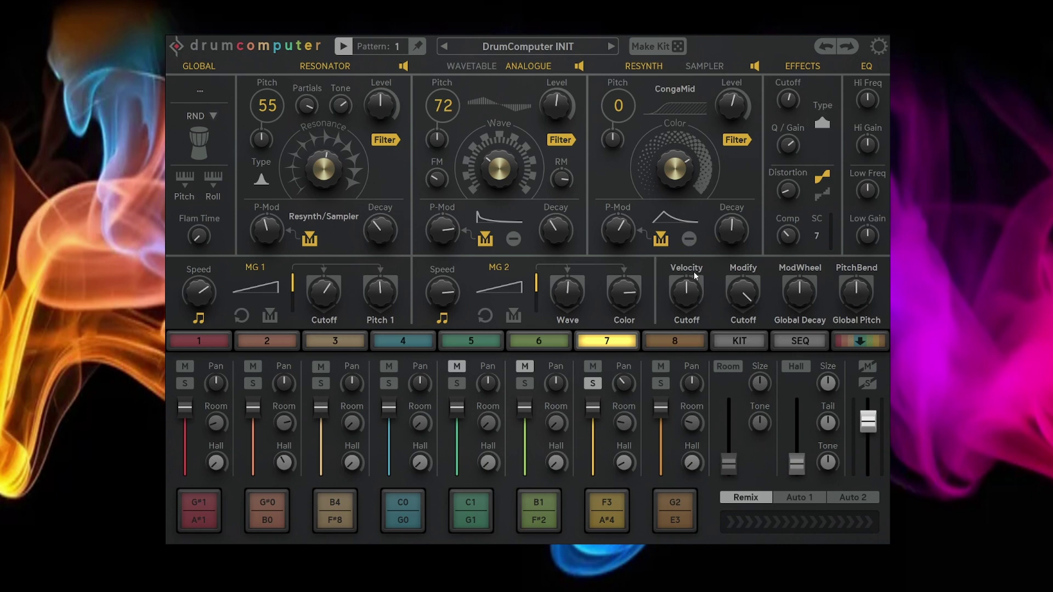
Route track 7's velocity to Global Decay and randomize its step velocities
left_click(693, 321)
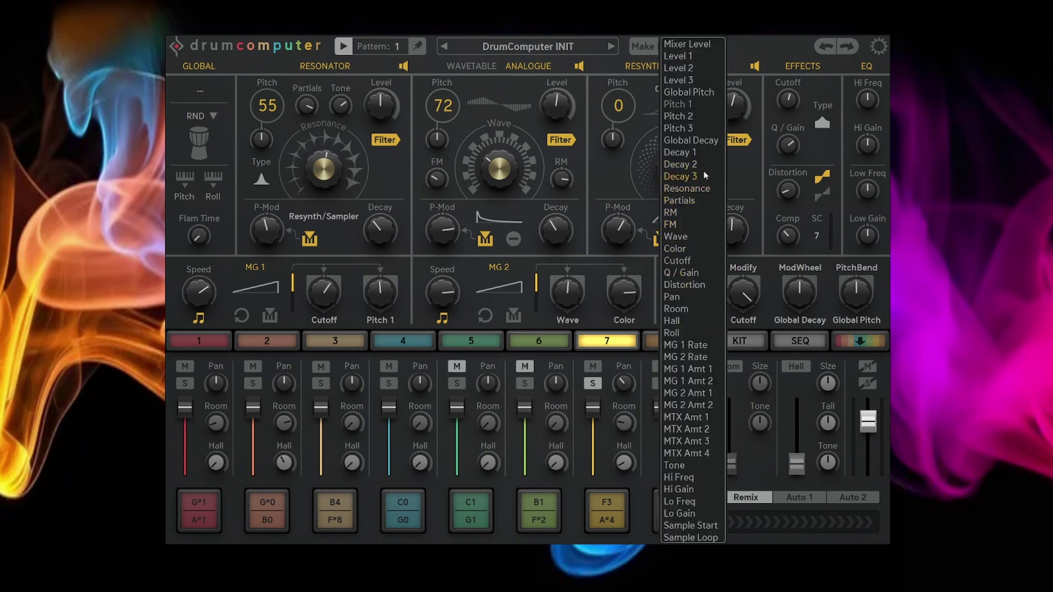
left_click(686, 141)
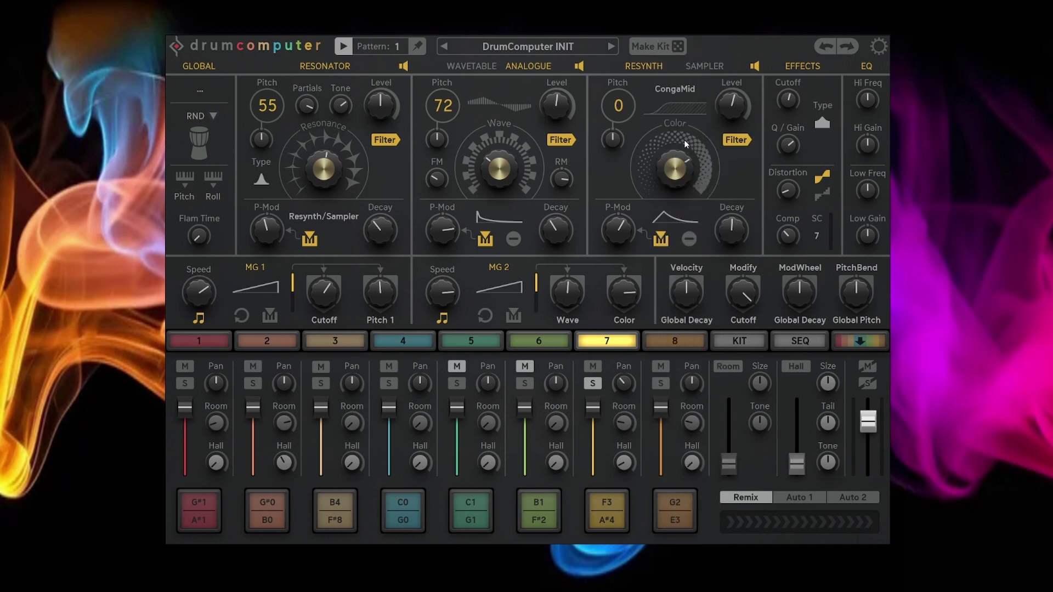
left_click(795, 340)
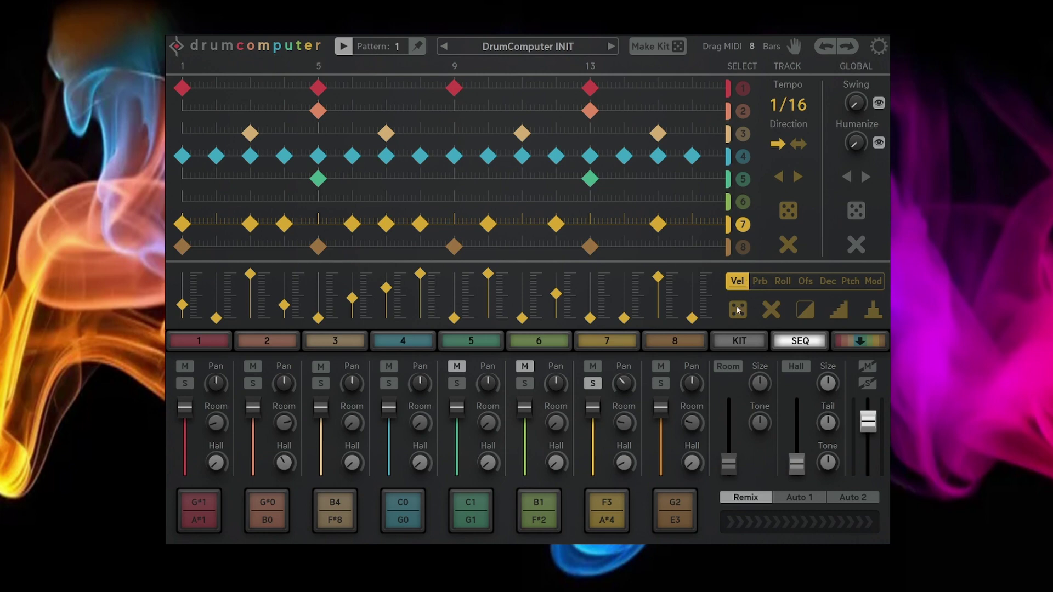
left_click(739, 312)
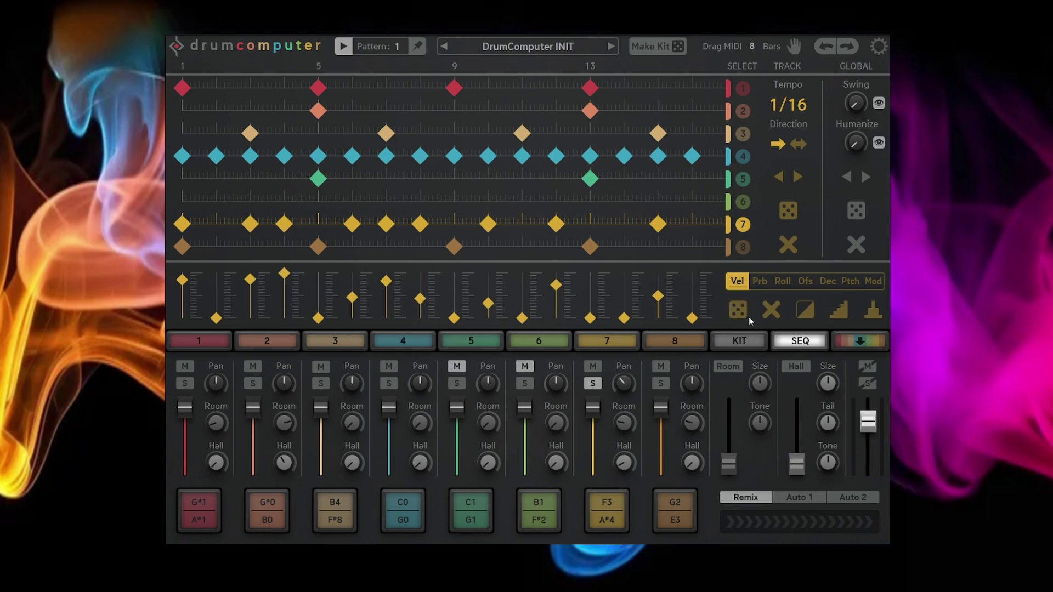
Raise the velocity-to-Global Decay amount and sweep the wavetable to a stepped wave
left_click(626, 344)
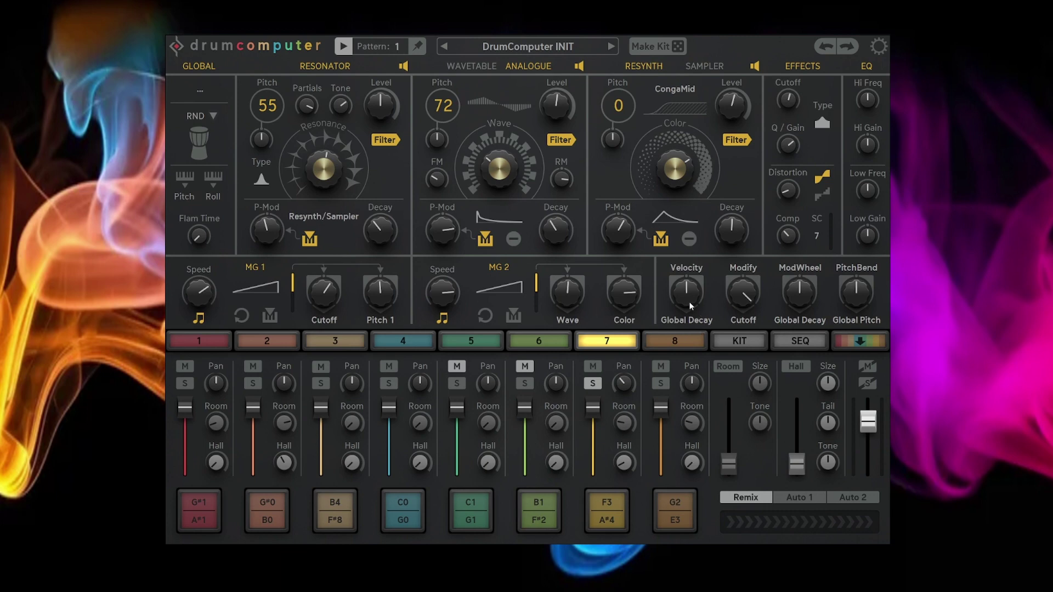
mouse_move(693, 291)
left_mouse_down()
mouse_move(694, 279)
mouse_move(686, 289)
left_mouse_up()
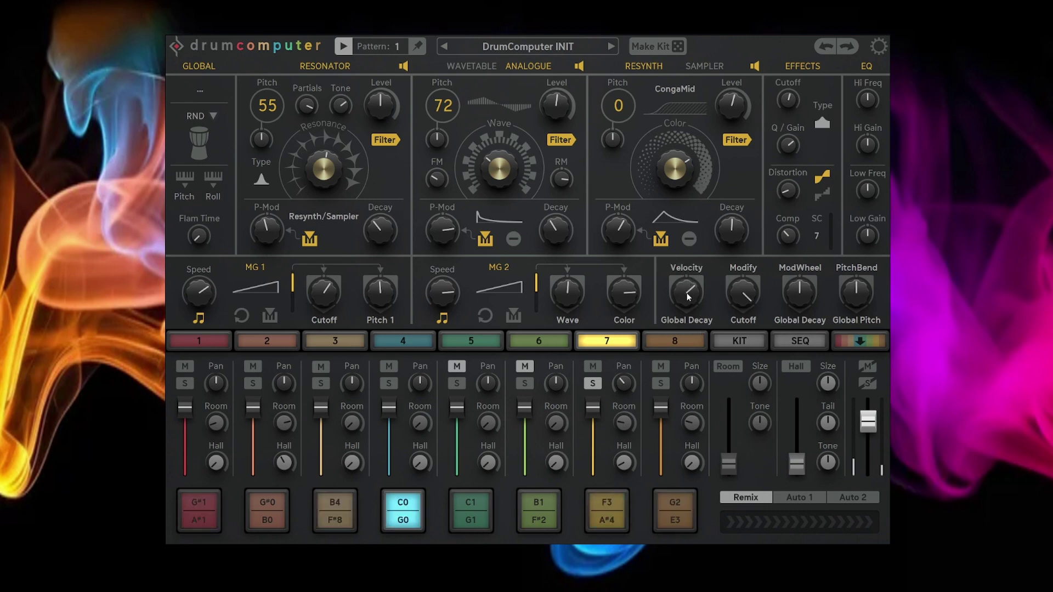
scroll(687, 290, "up", 1)
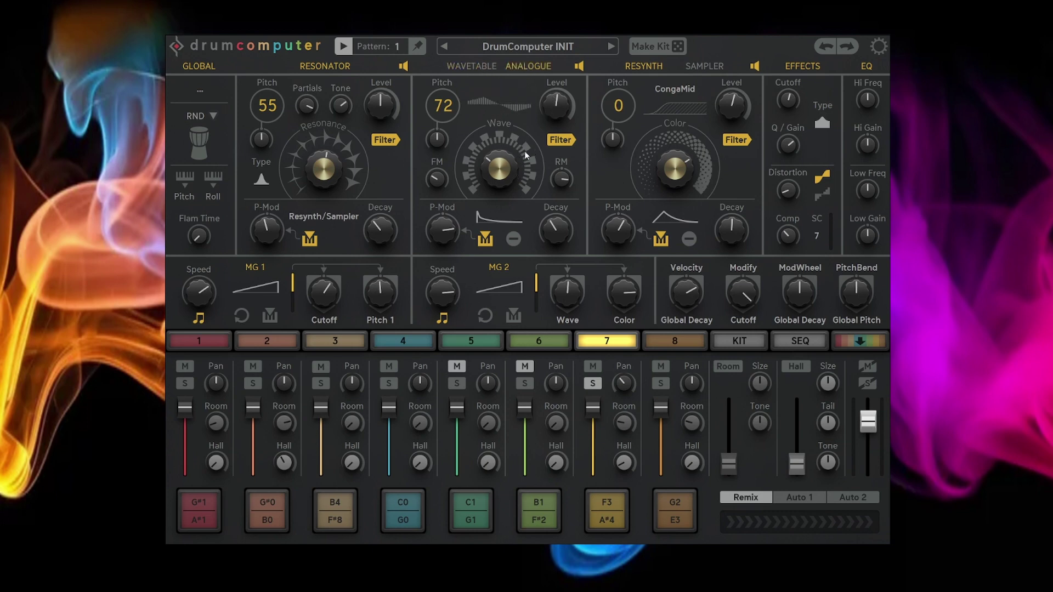
left_click_drag(505, 166, 502, 113)
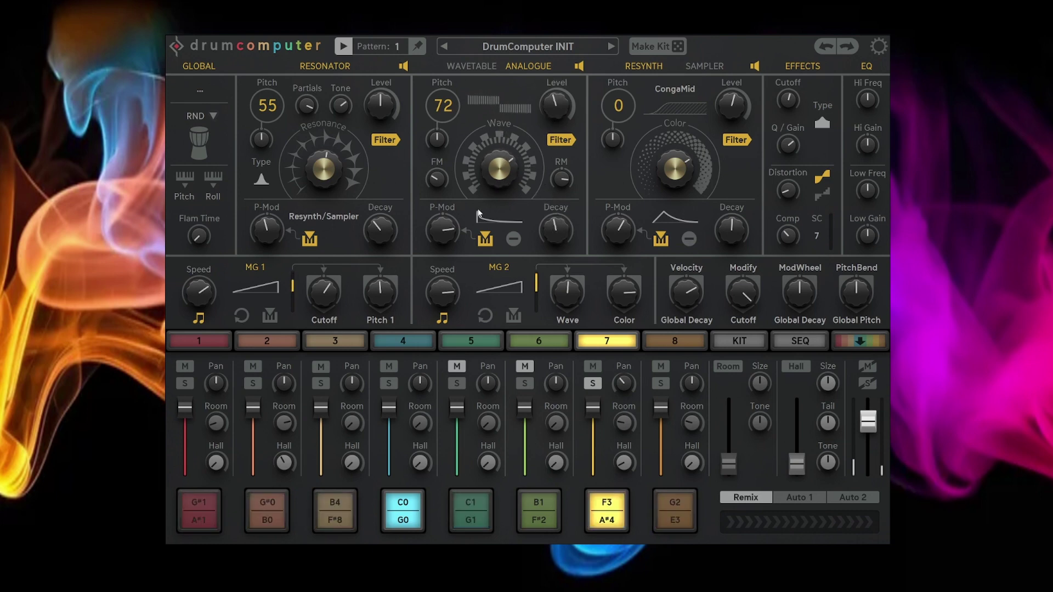
mouse_move(449, 237)
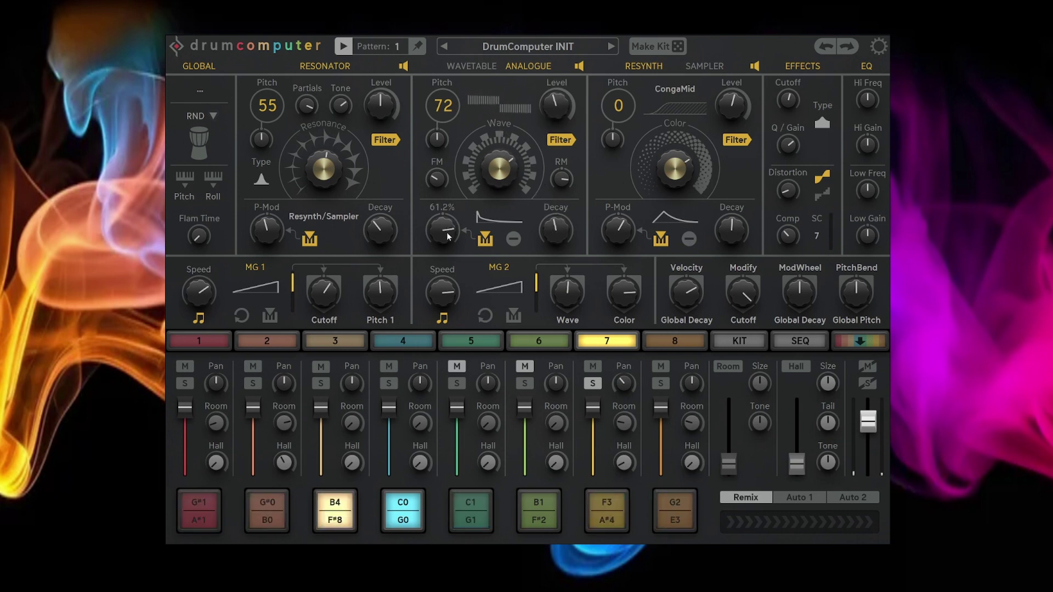
Raise wavetable pitch modulation, shorten resonator and resynth decays, and lower the velocity amount
left_click(494, 224)
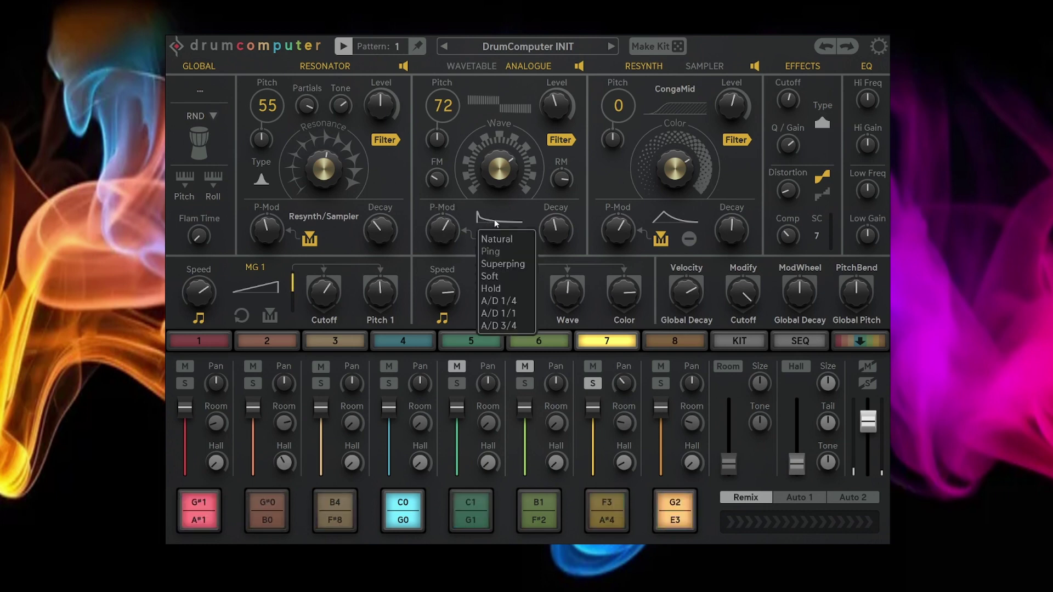
left_click(511, 261)
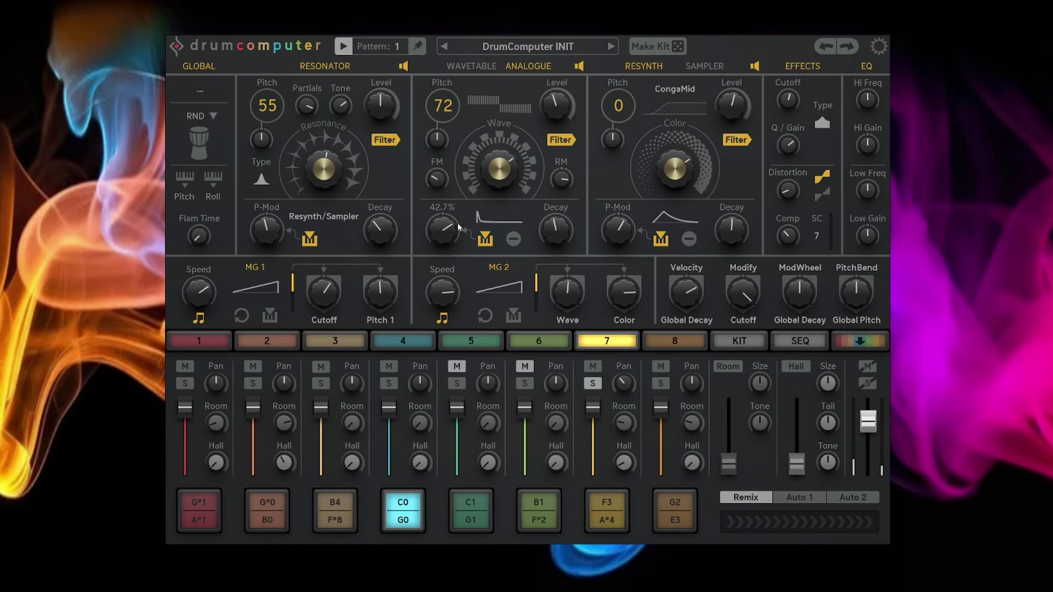
left_click_drag(458, 222, 449, 138)
left_click_drag(393, 235, 387, 254)
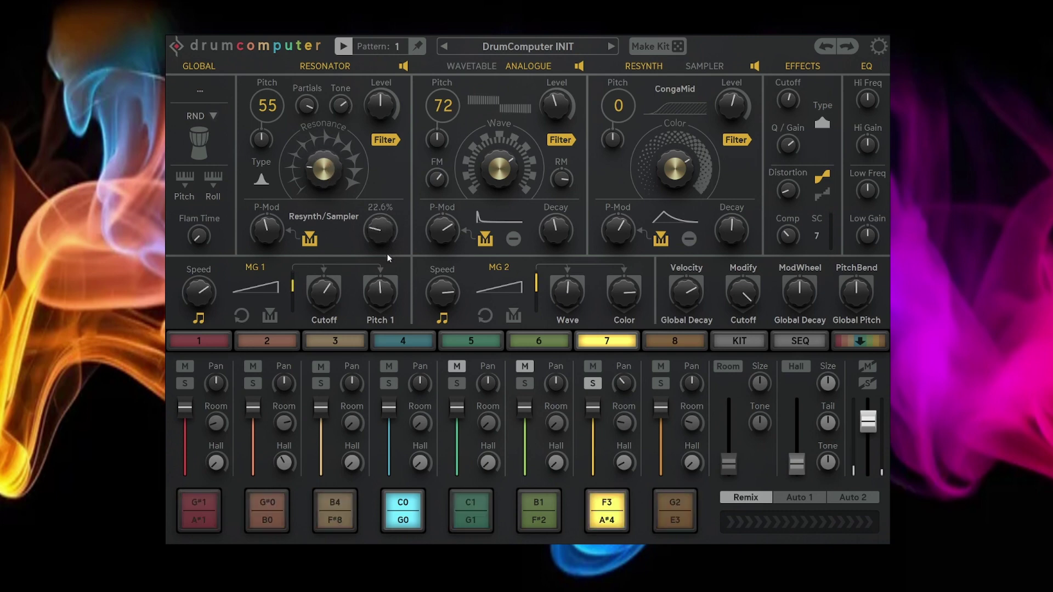
left_click_drag(694, 308, 693, 317)
left_click_drag(735, 235, 737, 257)
Select track 6, set its random category to Hat, and mute tracks 7 and 8
left_click(553, 342)
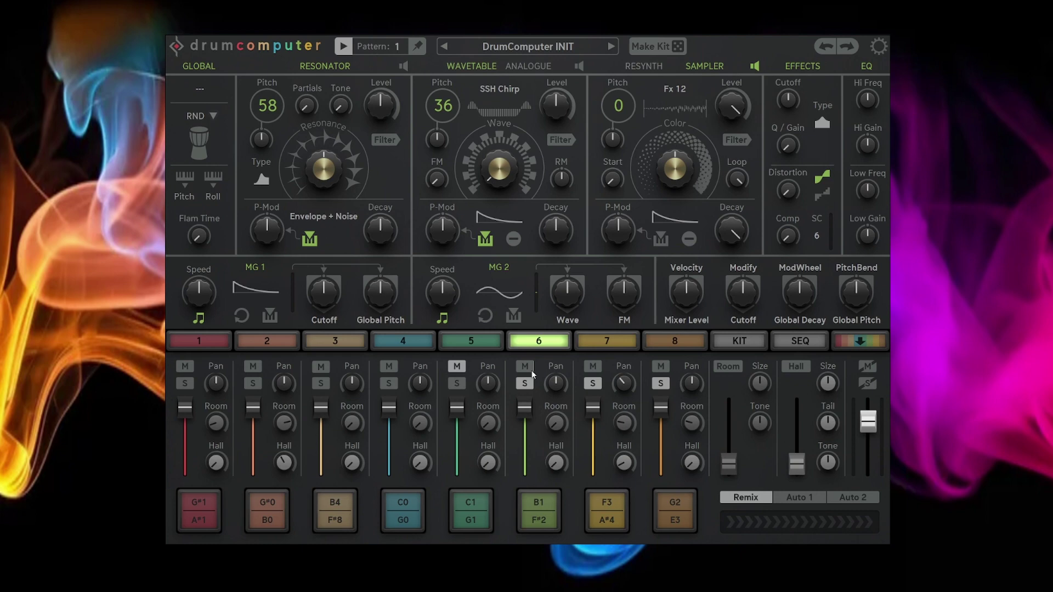
left_click(233, 138)
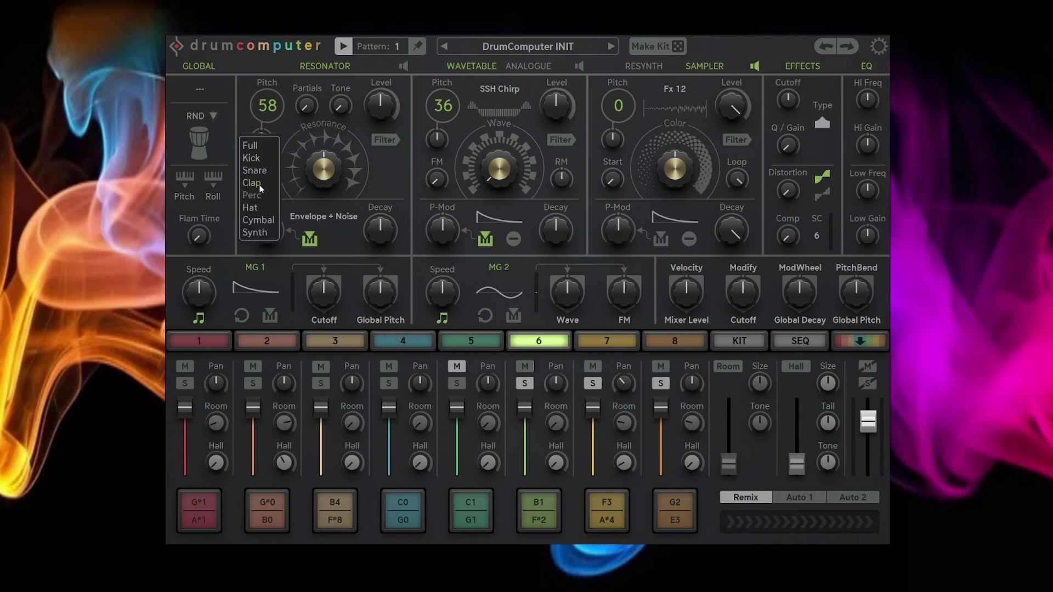
left_click(254, 208)
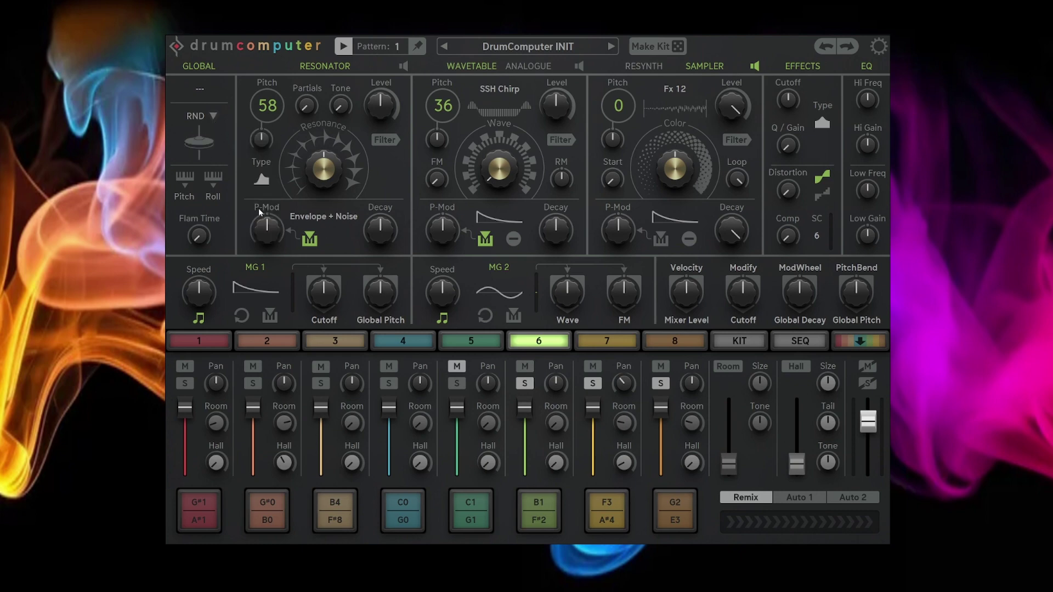
left_click(593, 366)
left_click(660, 366)
Give track 6 a random step pattern, then randomize its hat sound
left_click(804, 343)
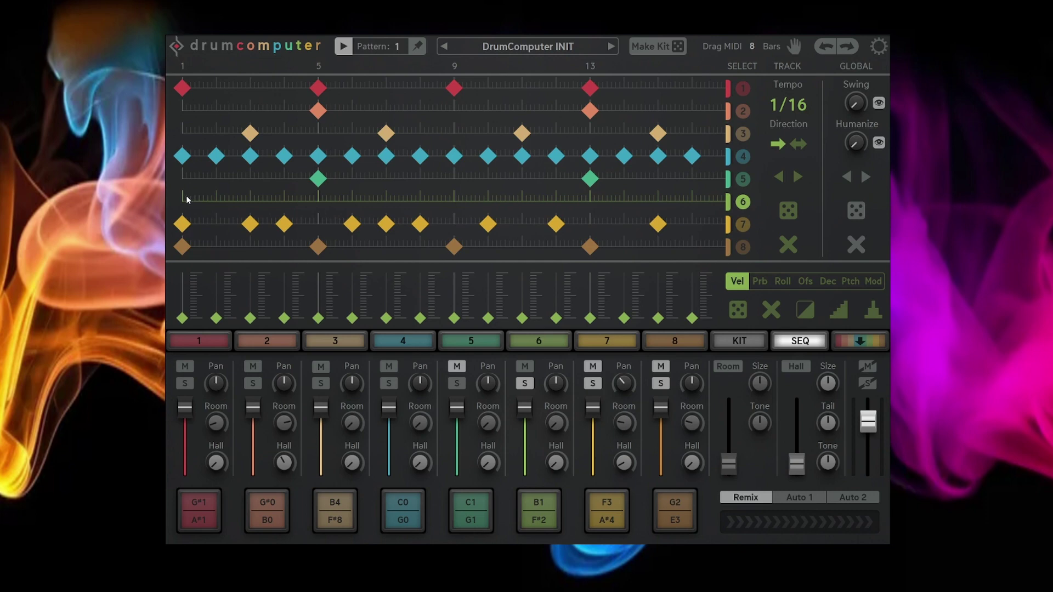
left_click(788, 211)
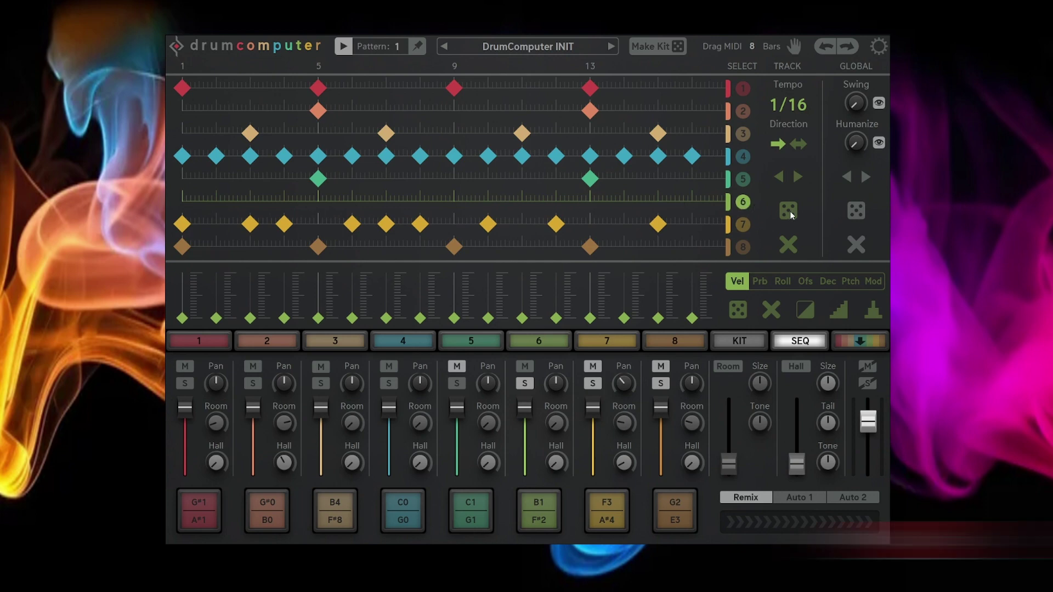
left_click(539, 341)
left_click(199, 144)
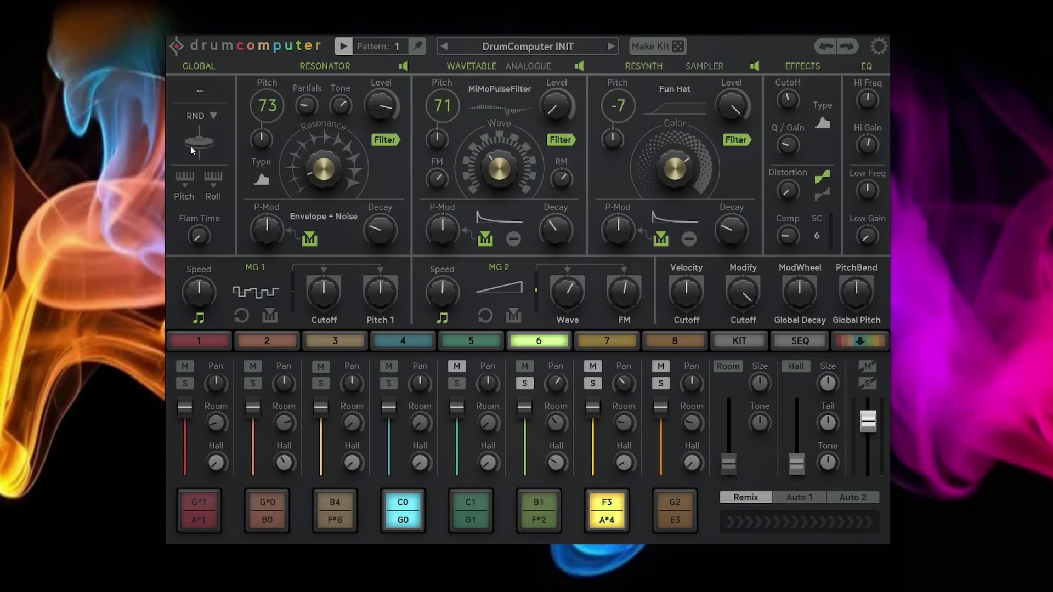
Reroll track 6's hat seven times until DFO Hat at +3 appears, then show the sequencer
left_click(201, 150)
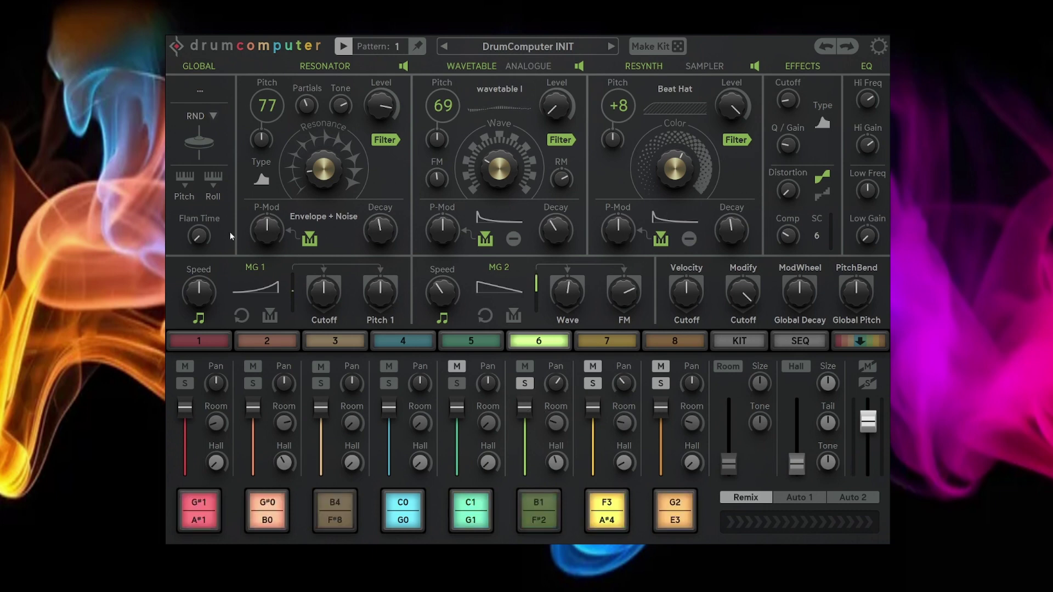
left_click(201, 149)
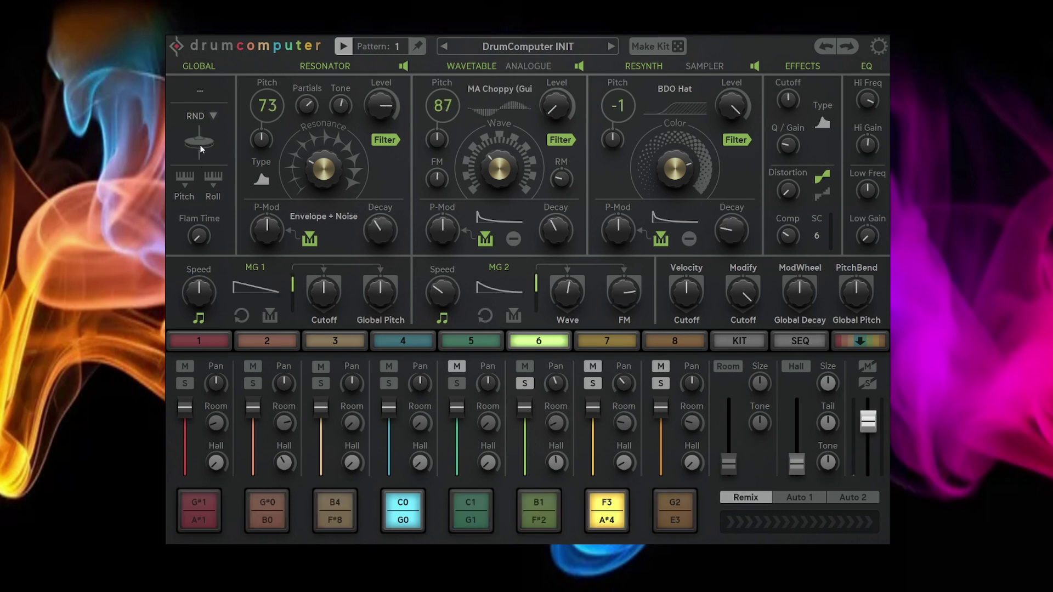
left_click(200, 149)
left_click(201, 150)
left_click(200, 149)
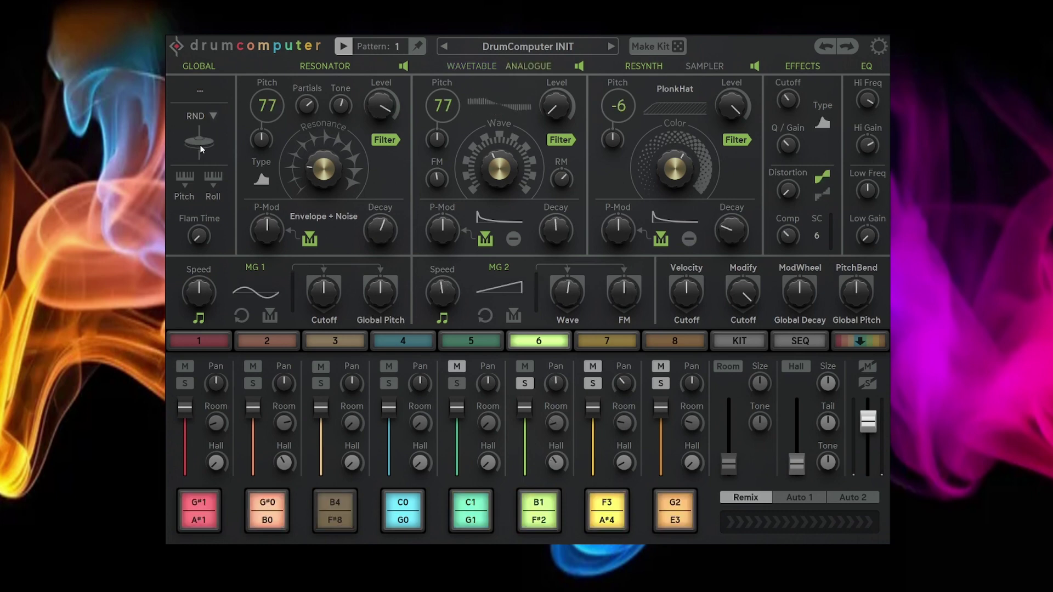
left_click(201, 149)
left_click(201, 149)
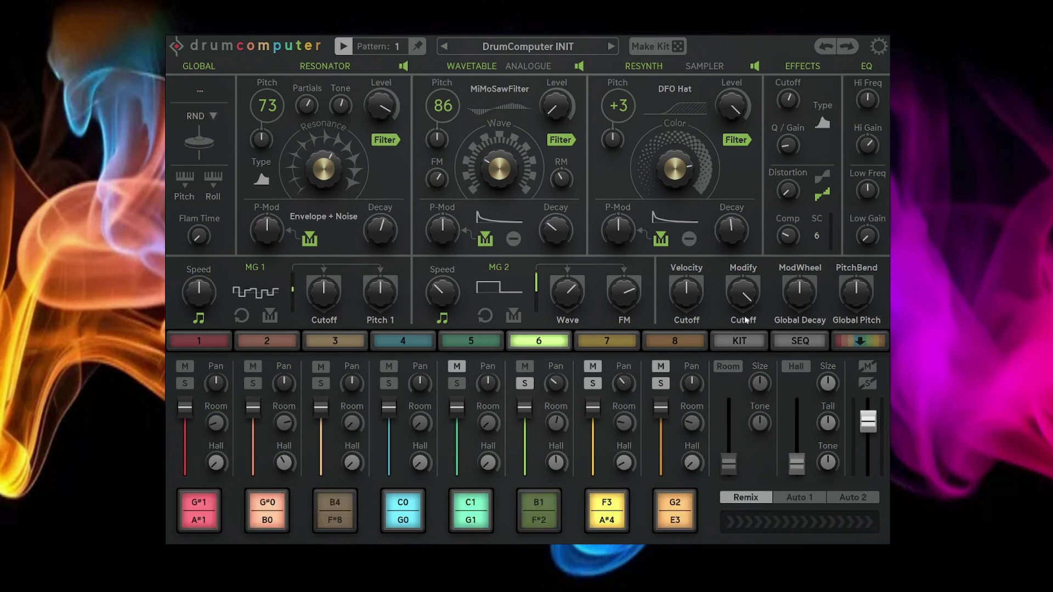
left_click(799, 341)
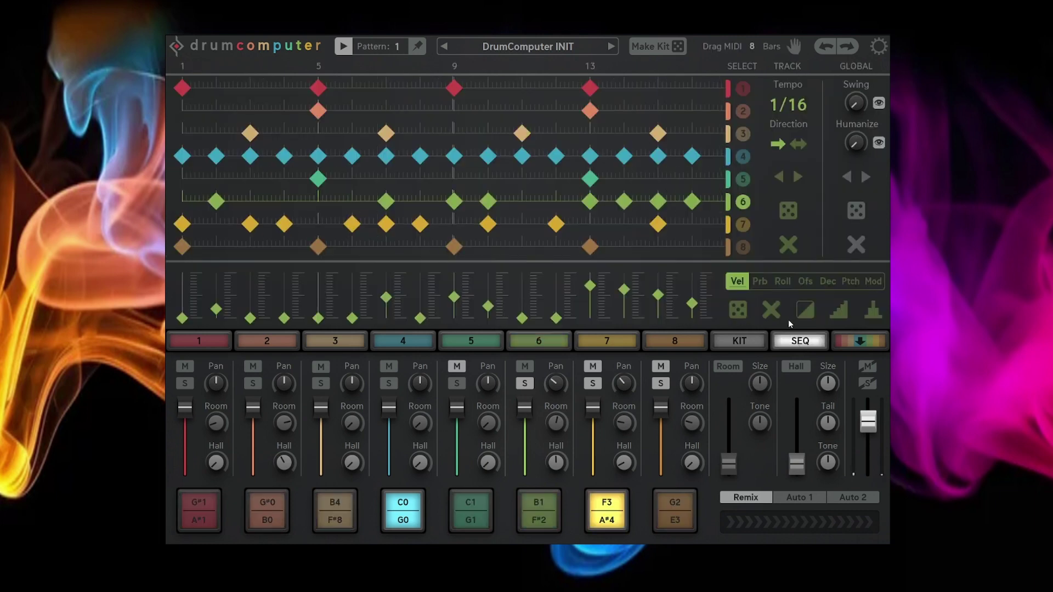
Browse track 6's Prob and Roll lanes, settling on the Ofs timing-offset lane
left_click(759, 283)
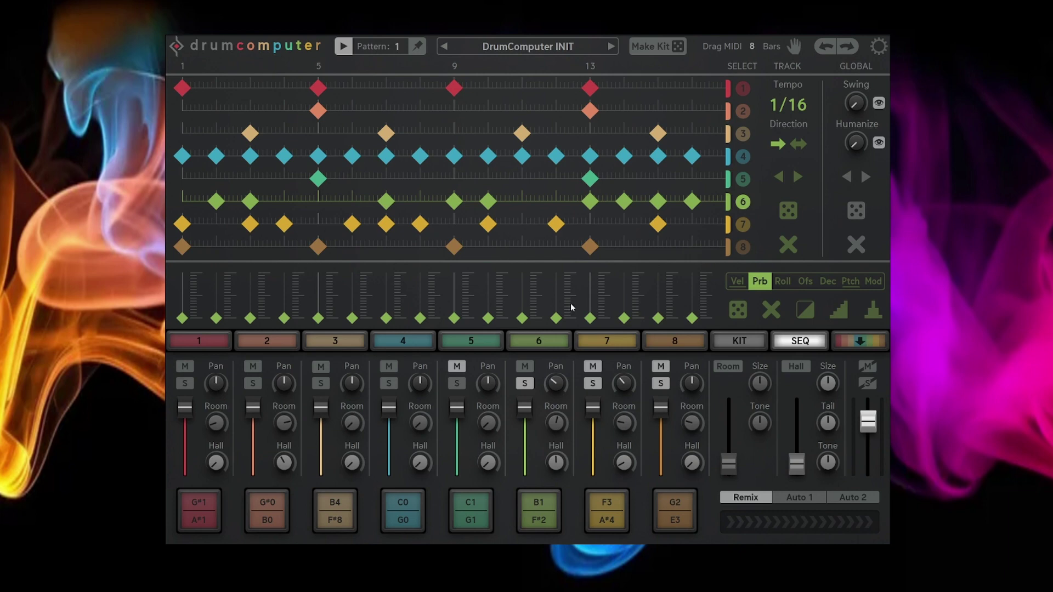
left_click(784, 283)
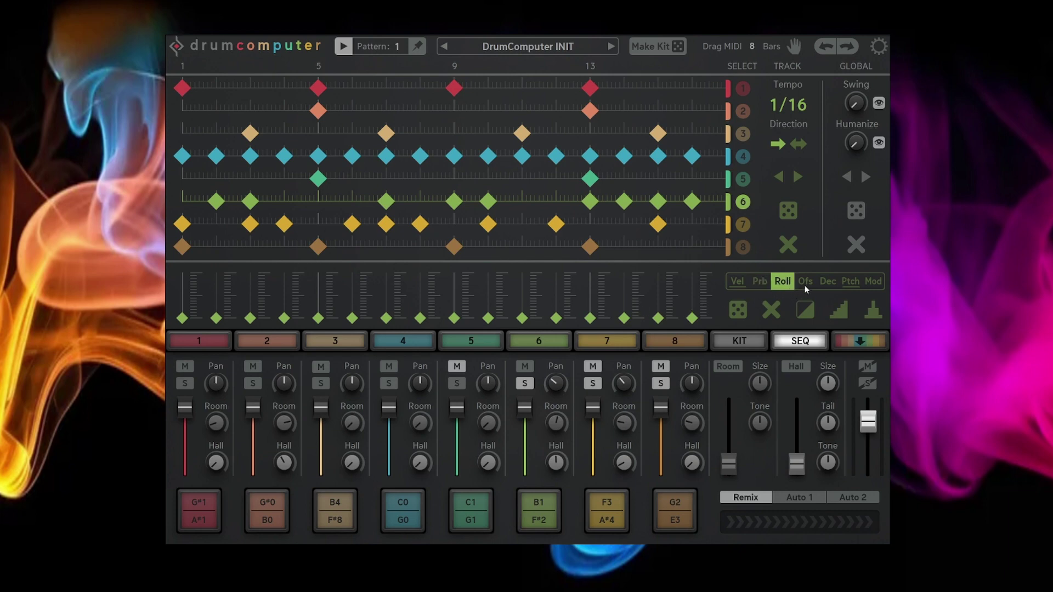
left_click(805, 284)
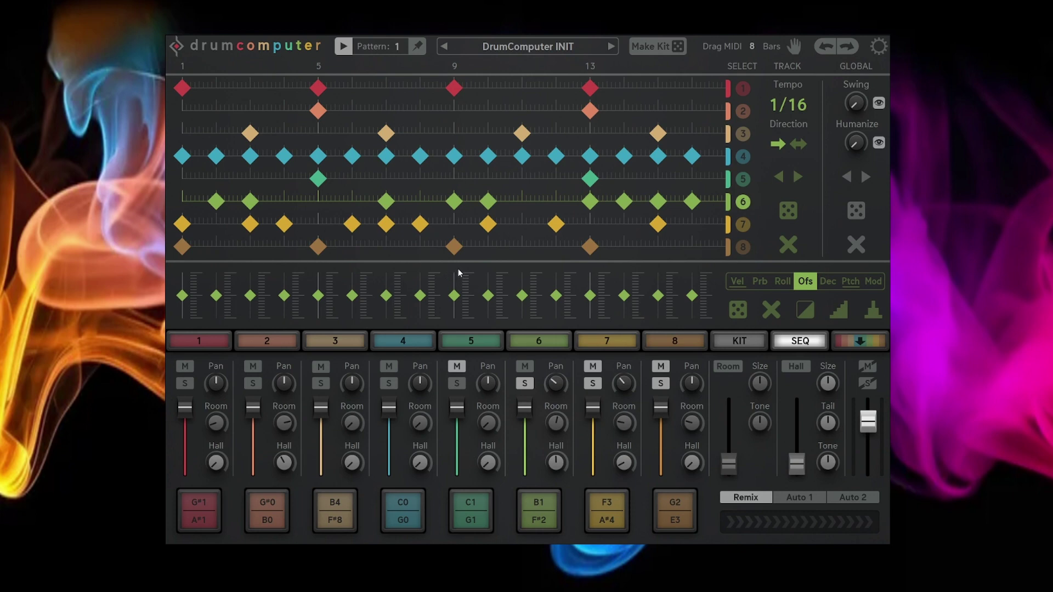
Toggle step 3 off and back on, delay it slightly, randomize the step offsets, then show pitch
left_click(251, 202)
left_click(251, 202)
mouse_move(250, 299)
left_mouse_down()
mouse_move(251, 287)
mouse_move(251, 308)
left_mouse_up()
left_click(740, 315)
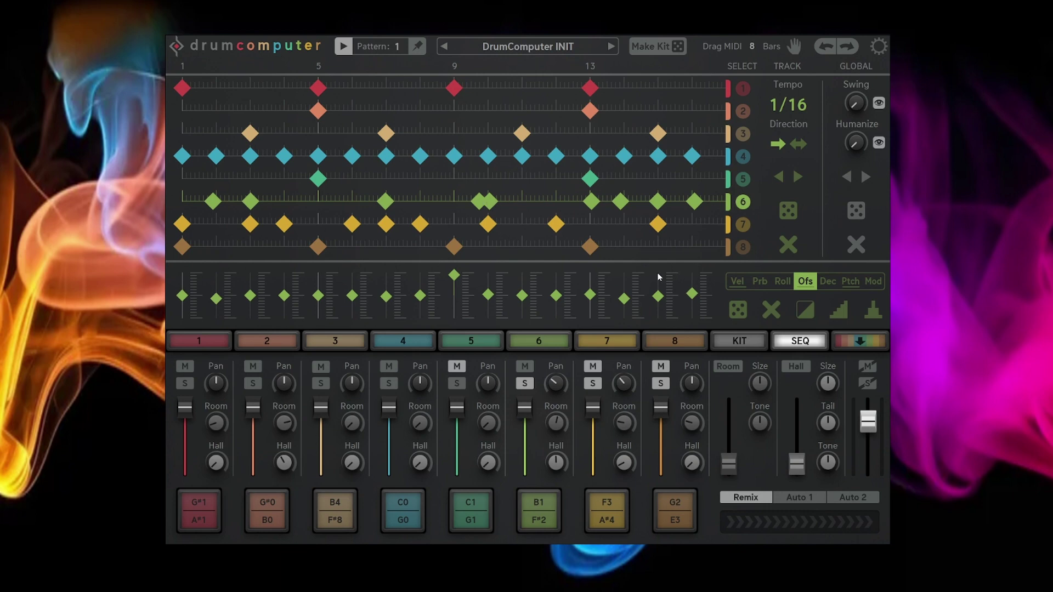
left_click(851, 281)
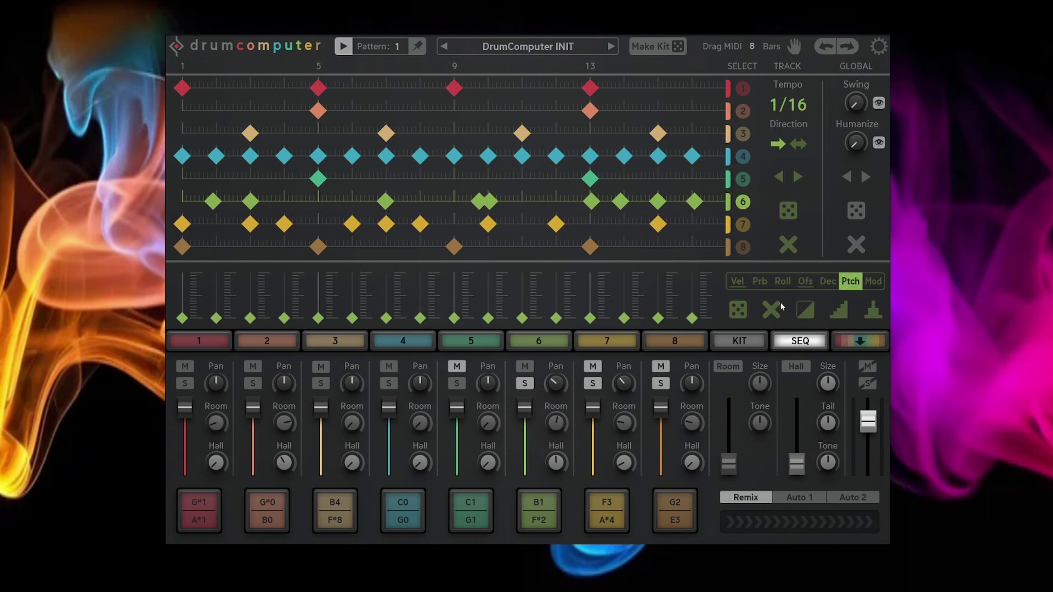
Randomize track 6's step pitches four times with the lane dice
left_click(740, 315)
left_click(740, 315)
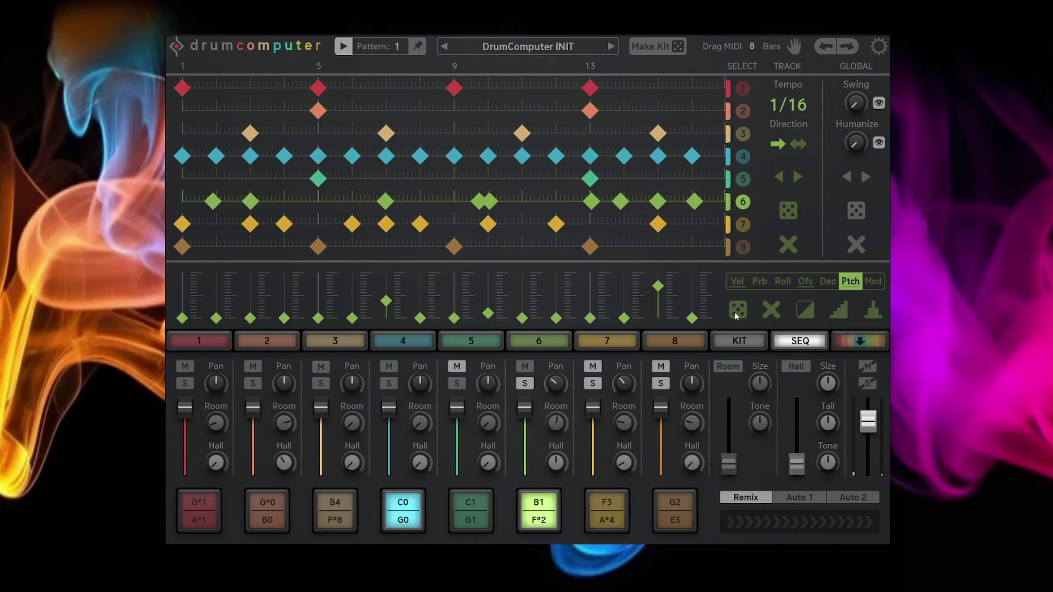
left_click(738, 311)
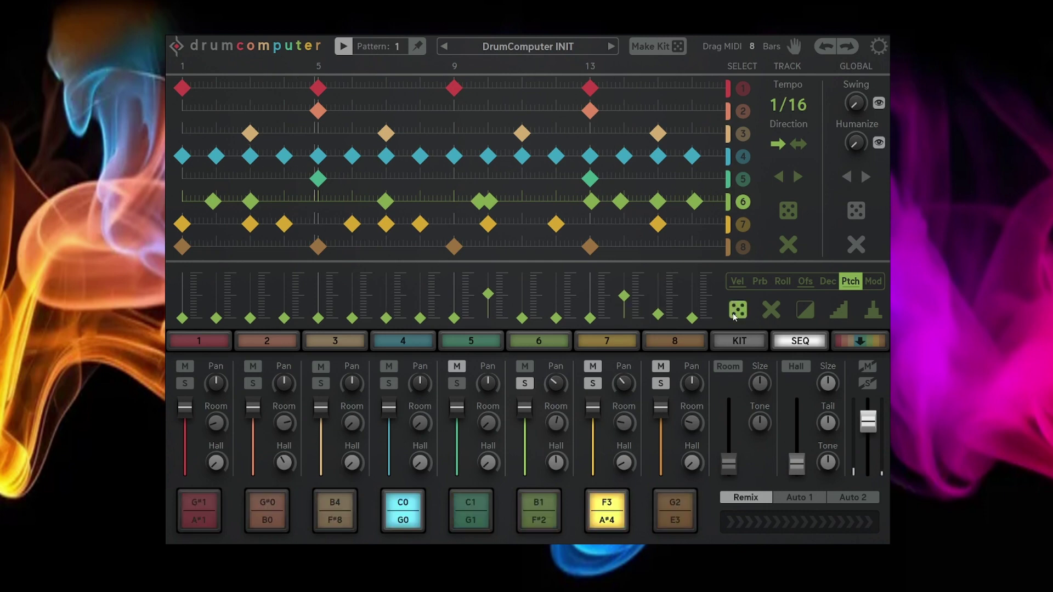
left_click(738, 313)
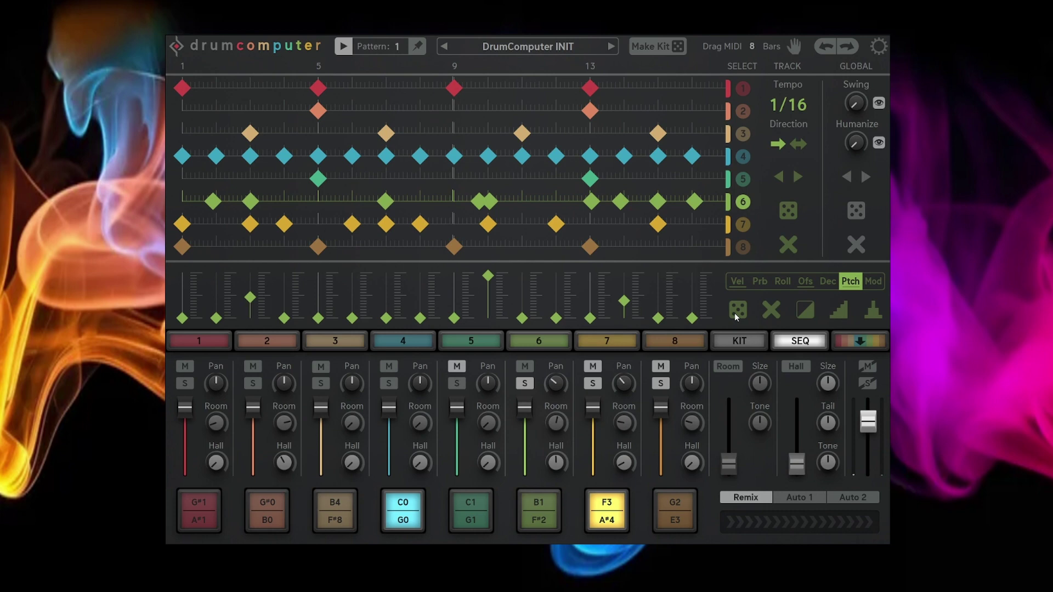
Give step 7 the maximum roll and step 3 a roll of 5.00, then open track 6's sound
left_click(738, 281)
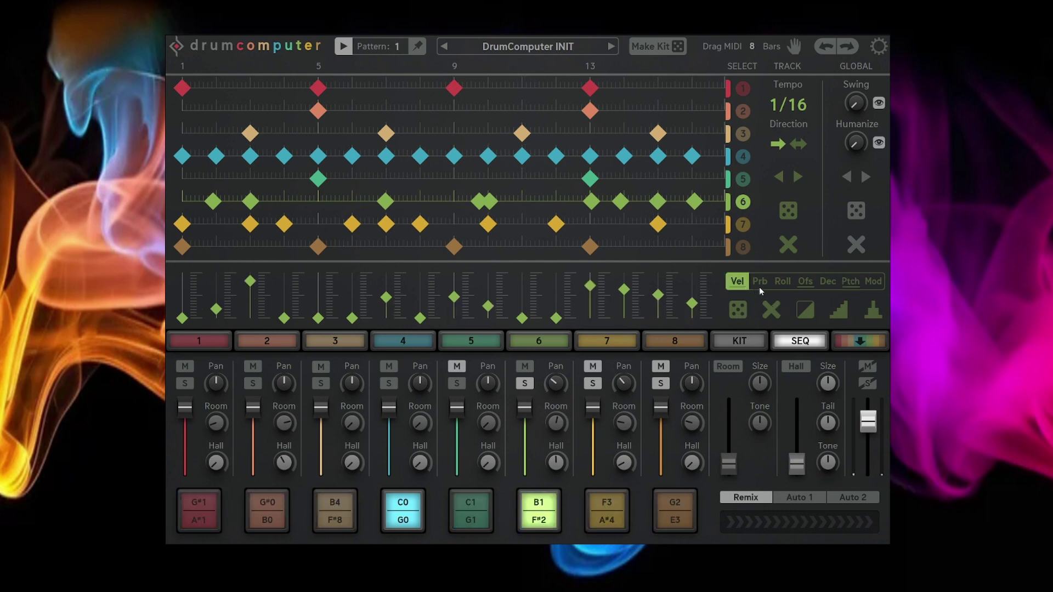
left_click(783, 281)
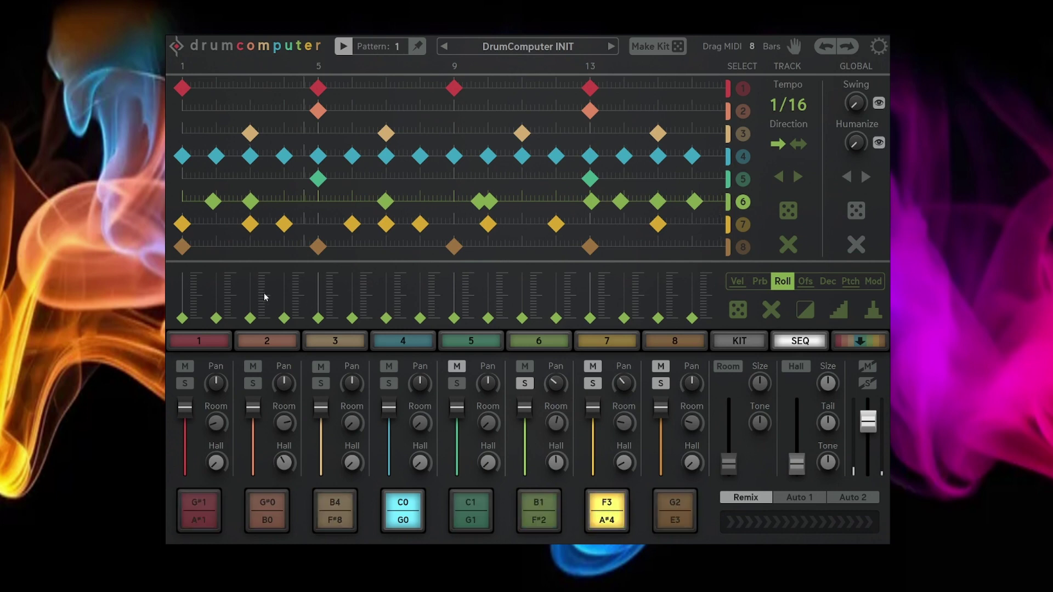
left_click_drag(389, 262, 390, 256)
left_click_drag(255, 263, 256, 260)
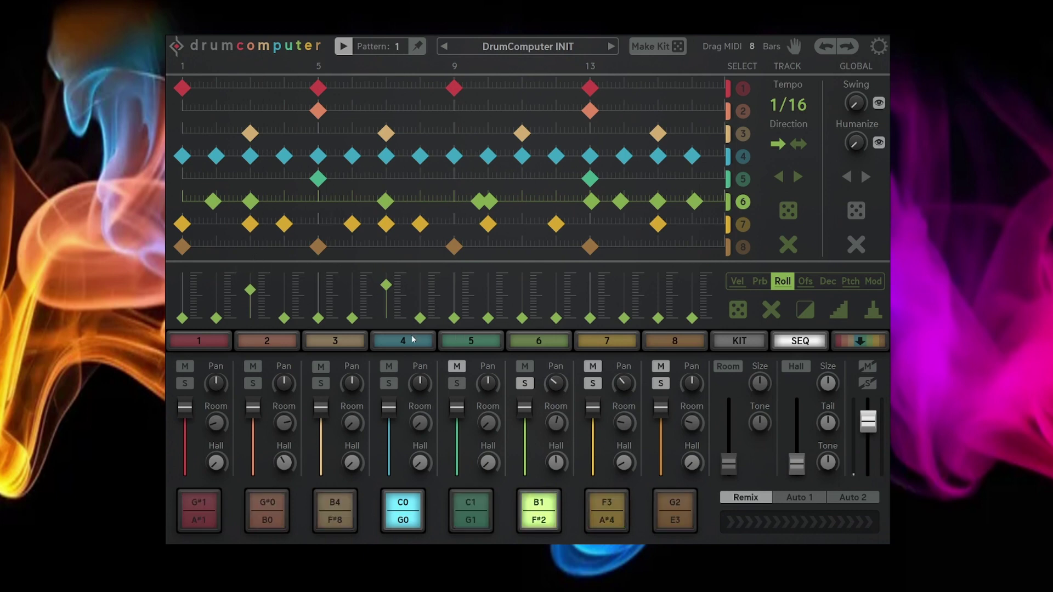
left_click(538, 341)
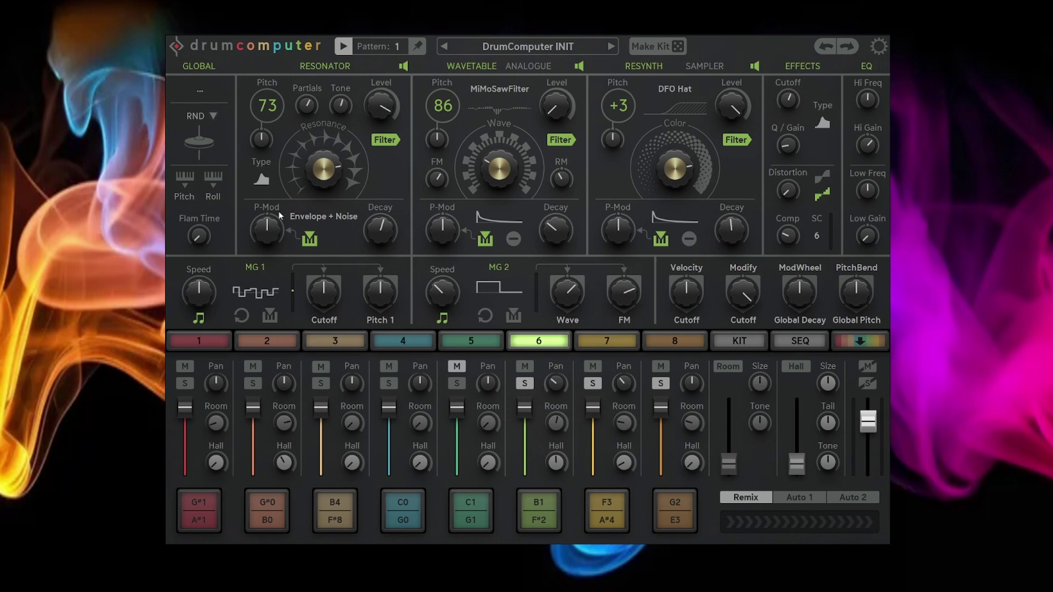
Re-roll track 6's hat several times, add some distortion and set compression to 40.9%
left_click(592, 384)
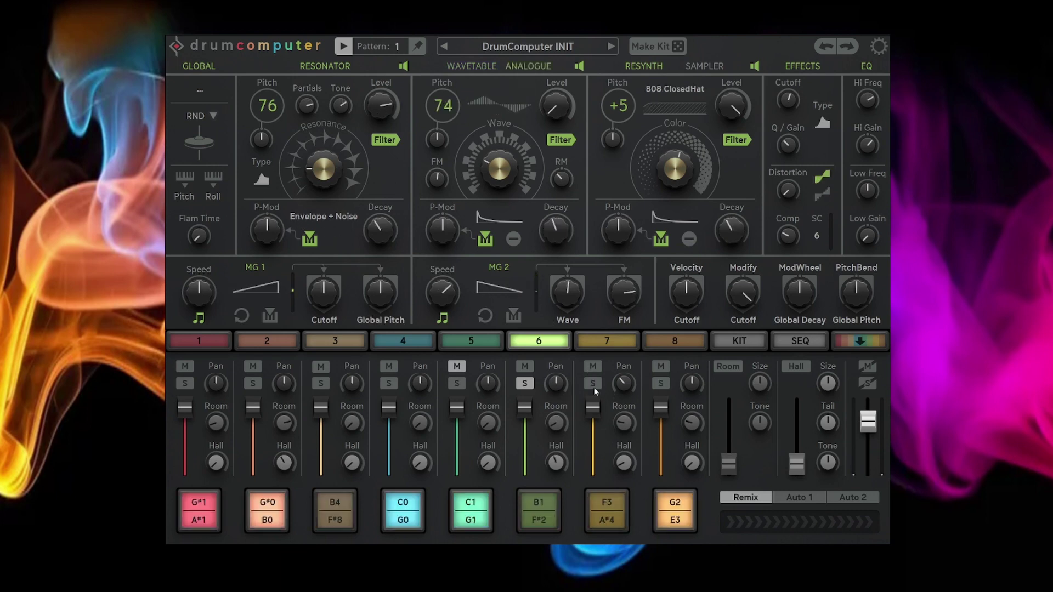
left_click(198, 143)
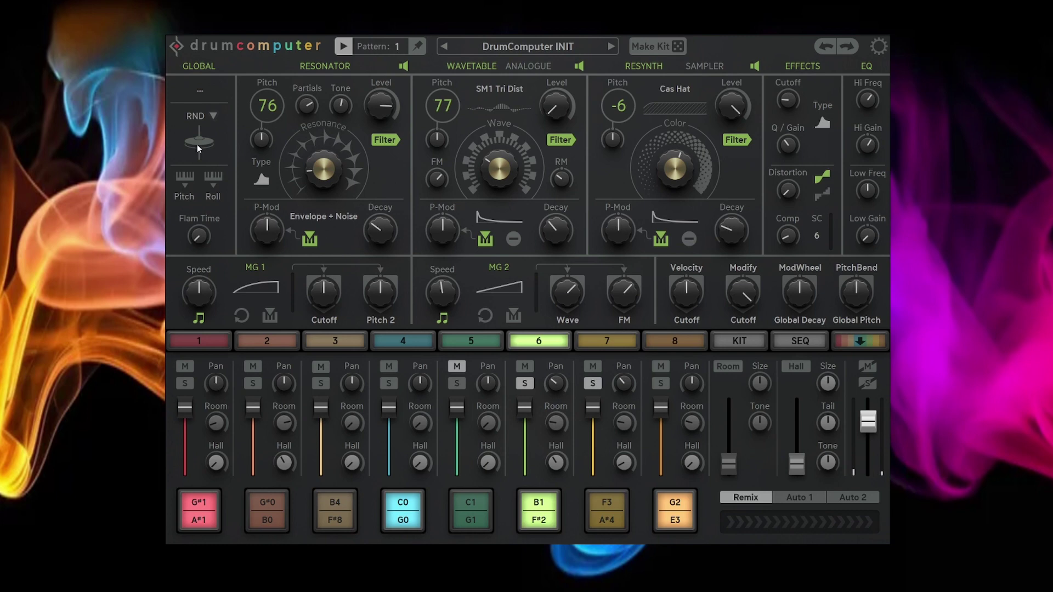
left_click(198, 146)
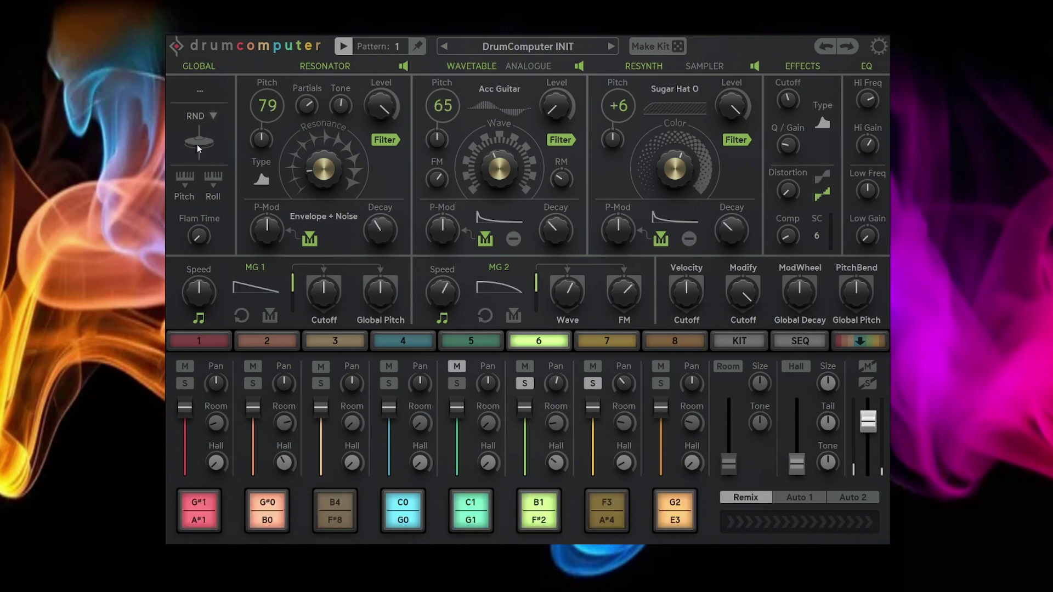
left_click(196, 144)
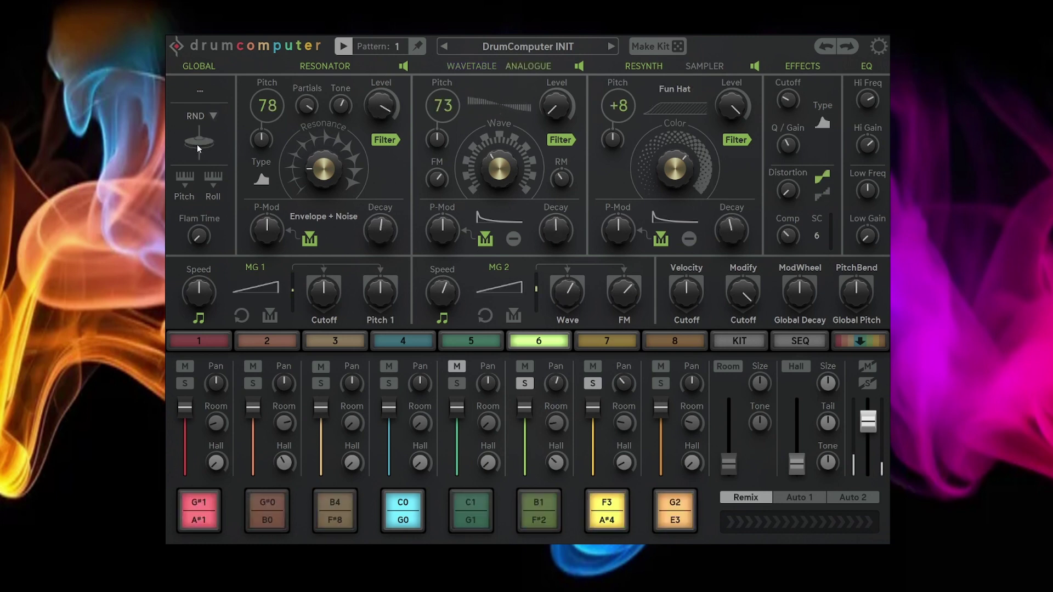
left_click(197, 144)
left_click(196, 144)
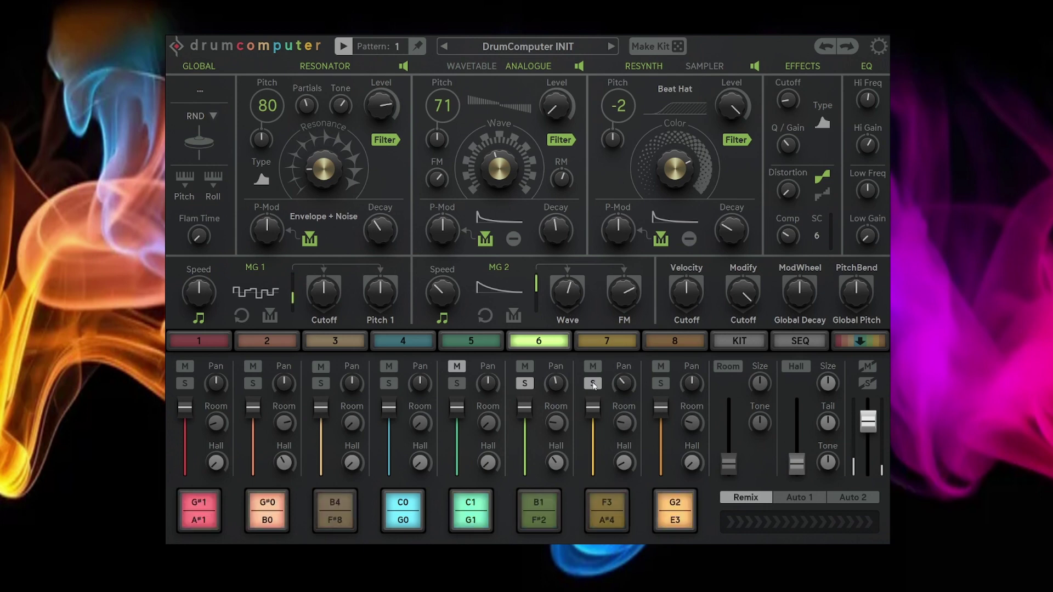
left_click(212, 151)
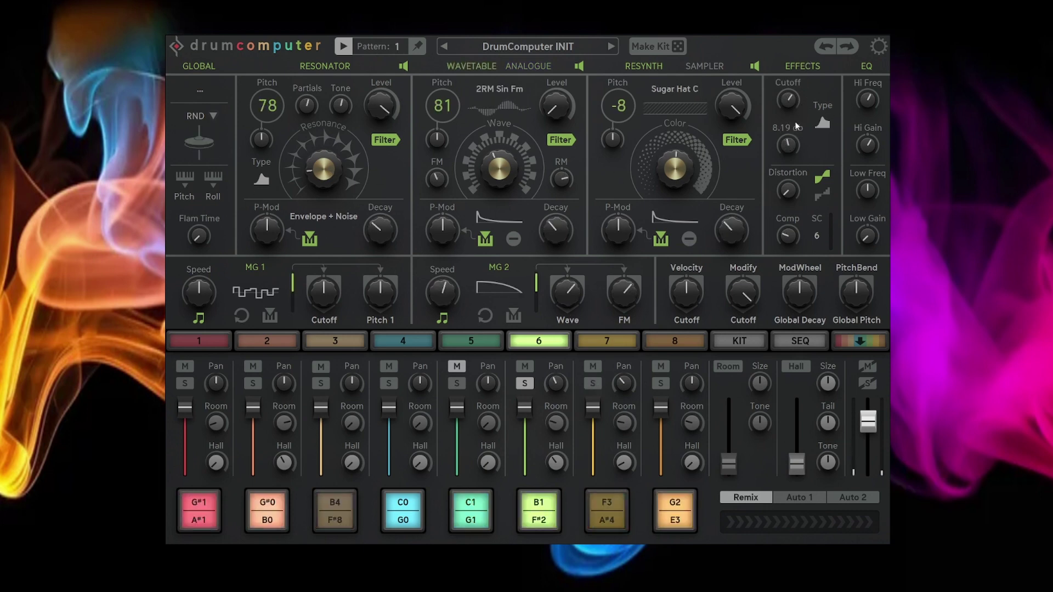
left_click_drag(787, 190, 791, 155)
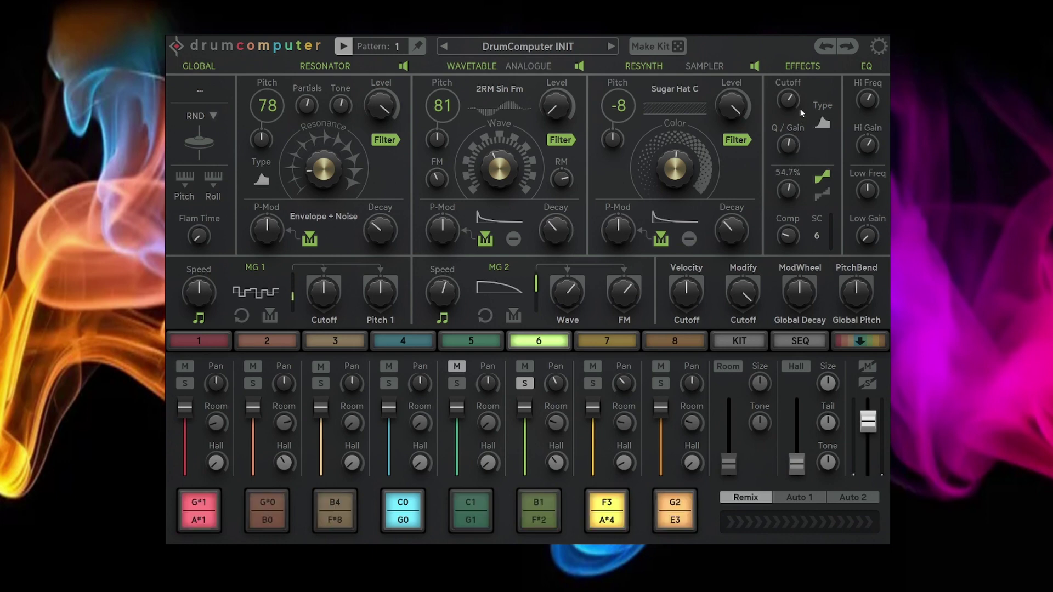
left_click_drag(787, 235, 798, 210)
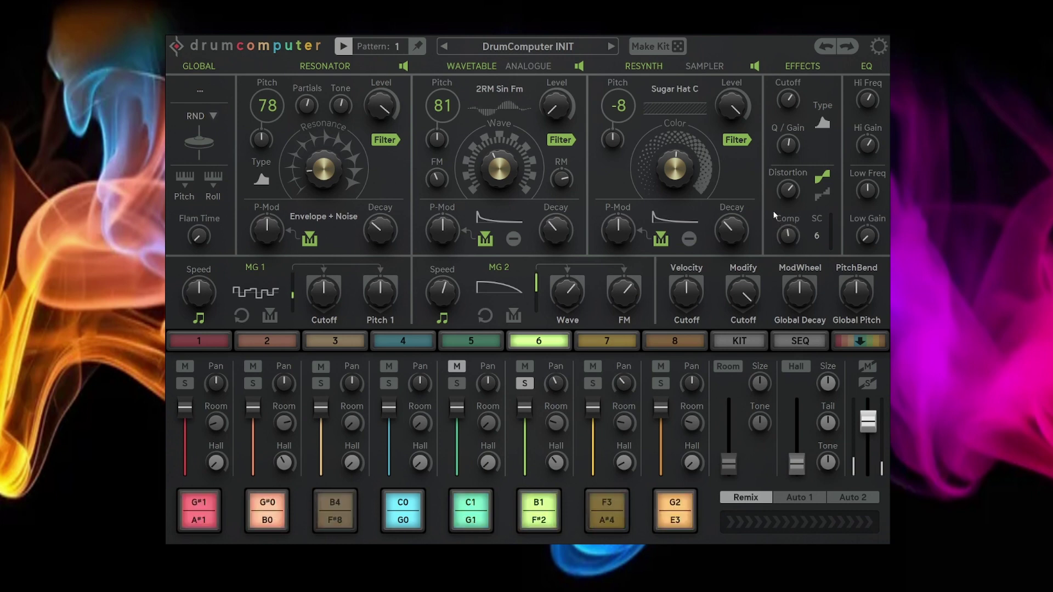
Re-roll to the HWO Hat, raise resonance and colour, set compression to 49.1%, and solo channel 7
left_click(198, 144)
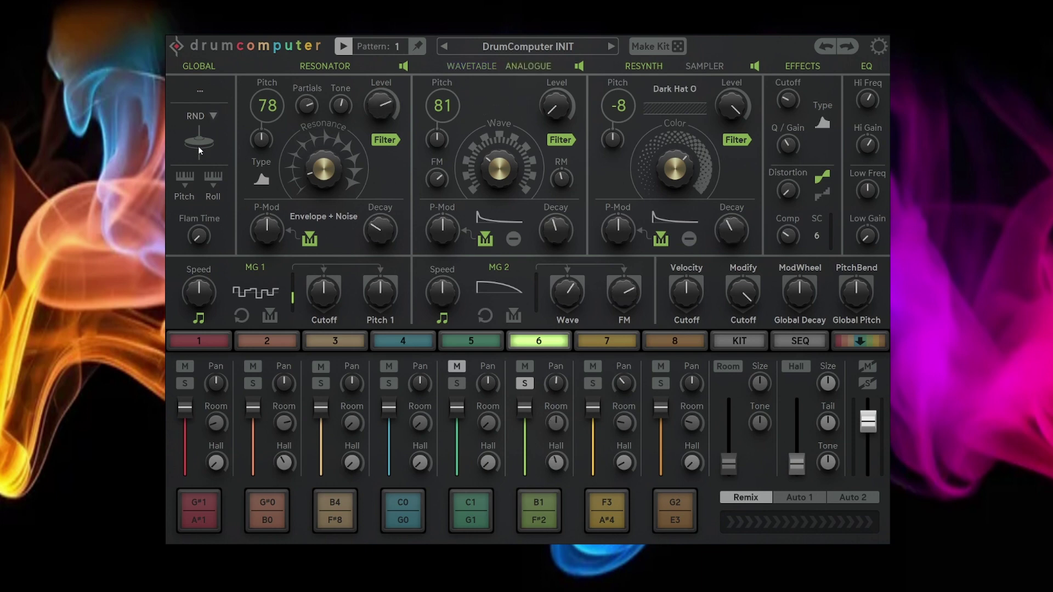
left_click(199, 146)
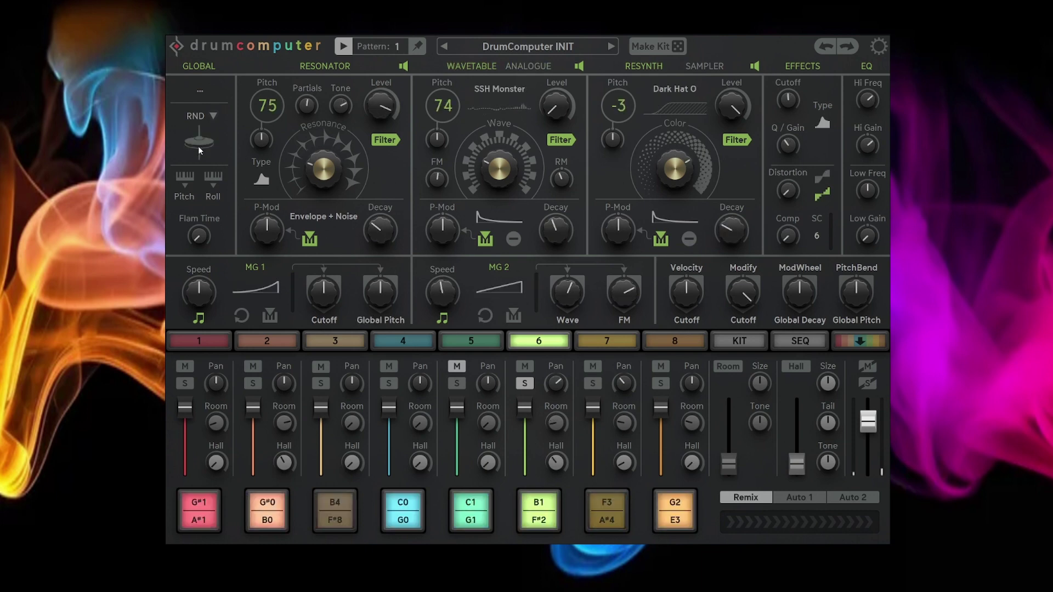
left_click(198, 146)
left_click(198, 146)
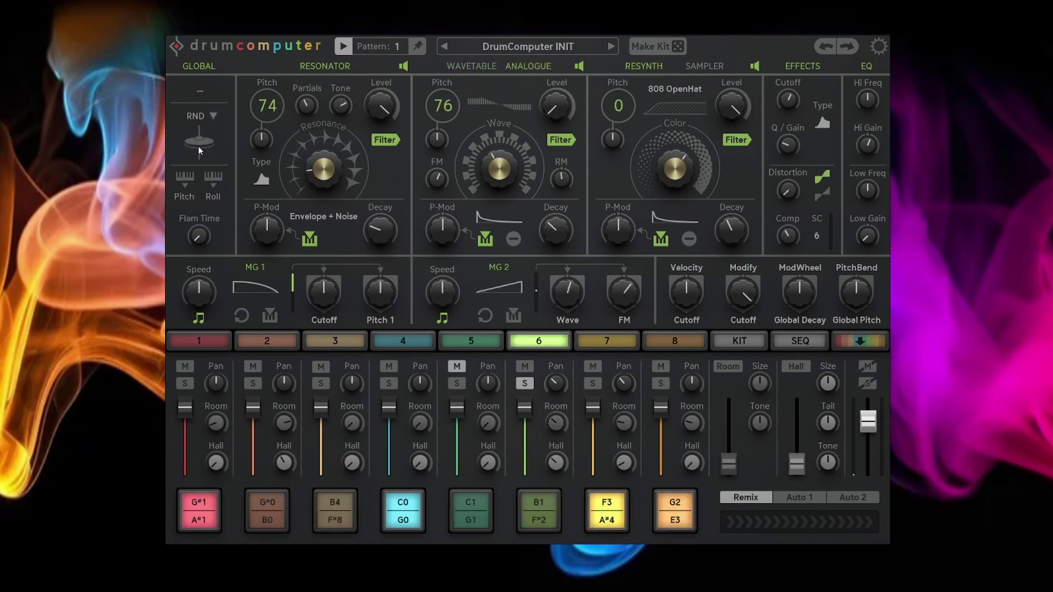
left_click(199, 146)
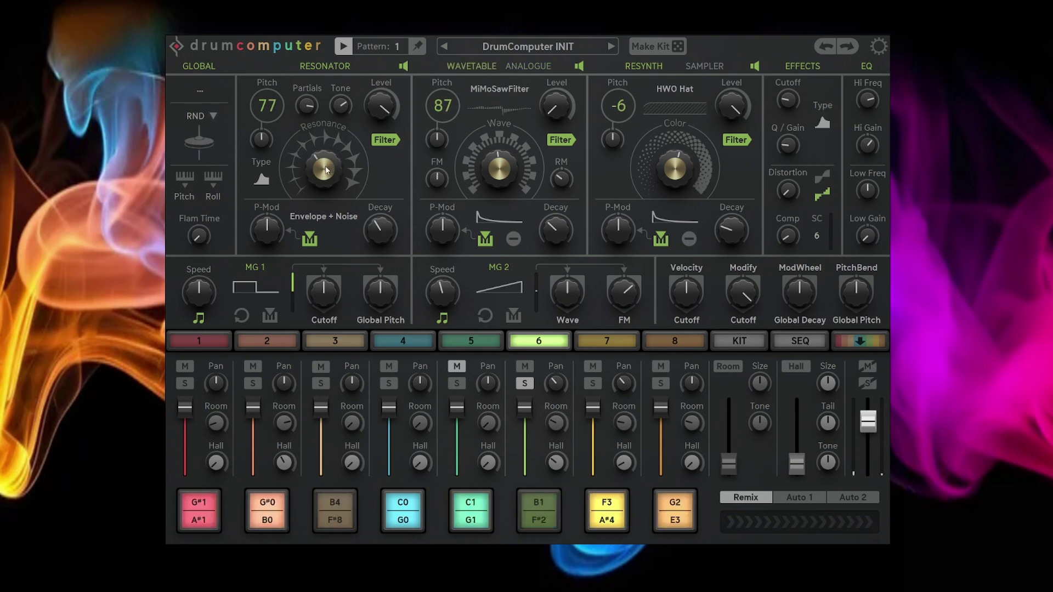
left_click_drag(324, 165, 333, 122)
left_click_drag(488, 166, 512, 138)
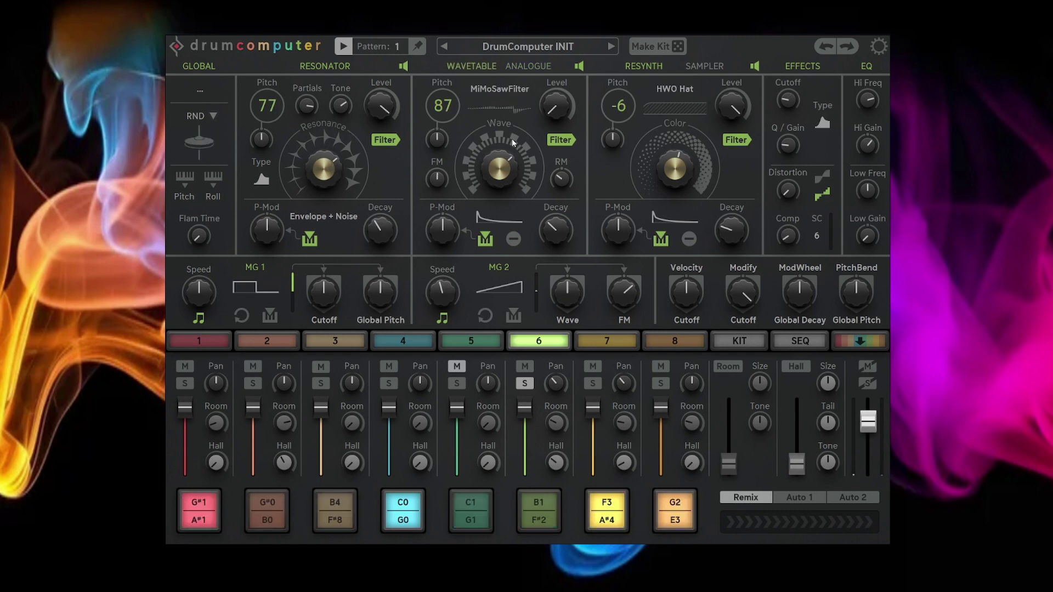
left_click_drag(668, 169, 681, 200)
left_click_drag(788, 235, 808, 173)
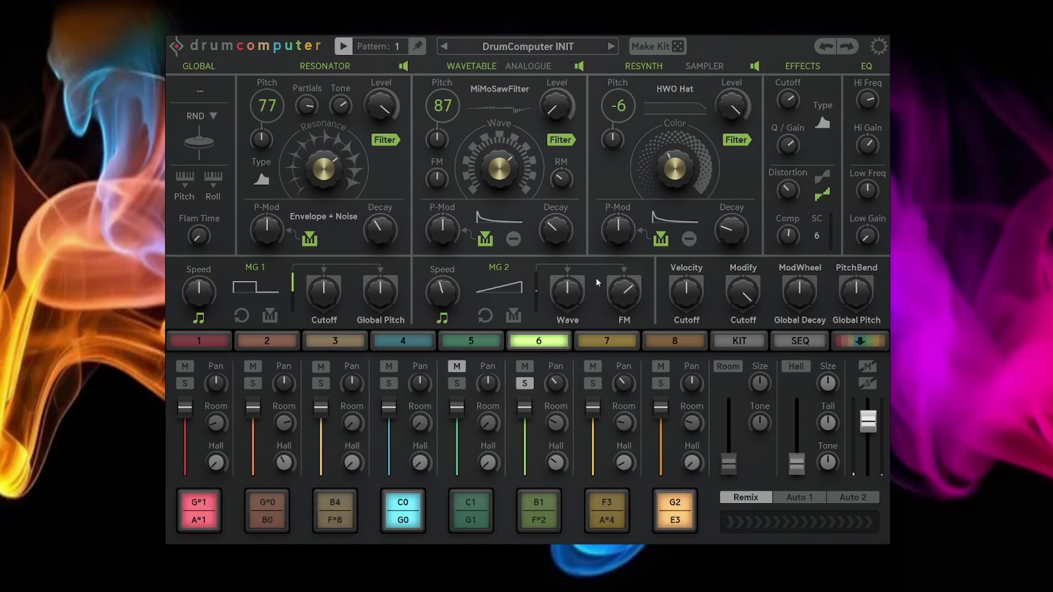
left_click(592, 383)
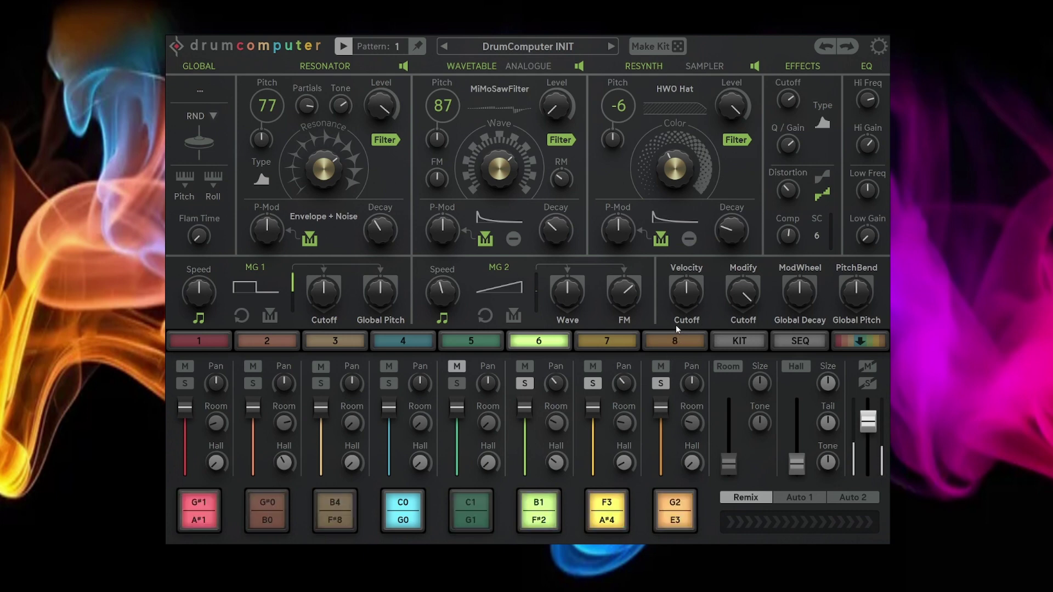
Turn on the room reverb, raise its return level and shrink its size slightly in the kit view
left_click(733, 367)
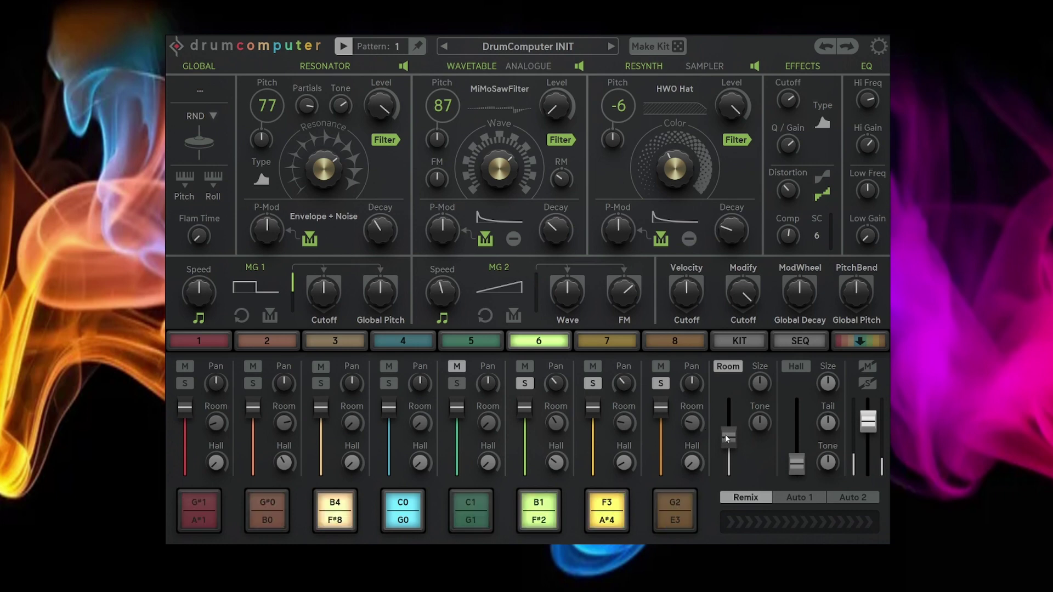
left_click_drag(725, 434, 729, 427)
left_click(739, 340)
left_click_drag(755, 397, 761, 407)
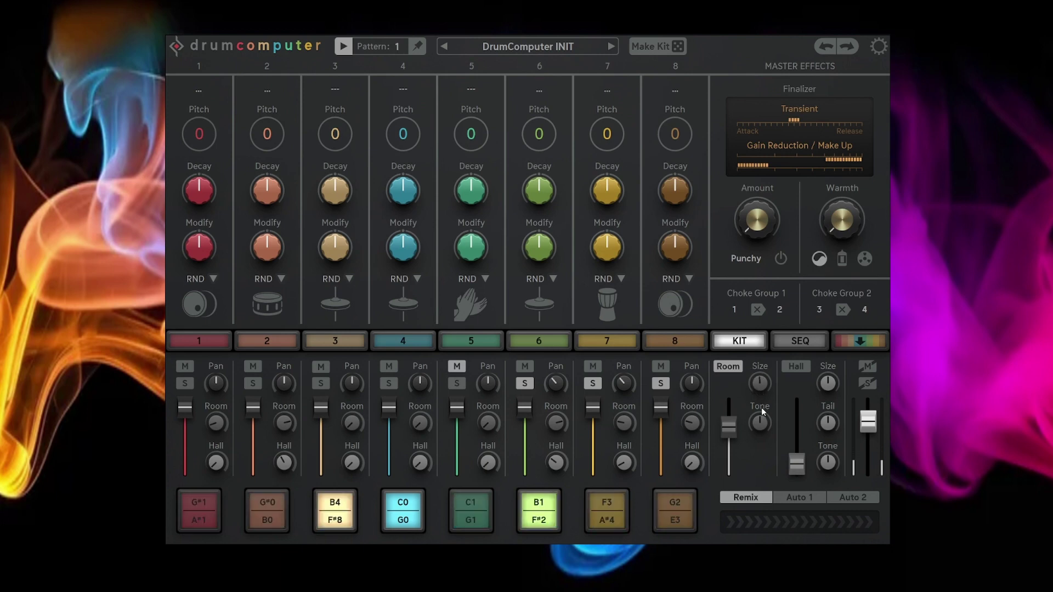
Raise channel 6's room reverb return further, then switch to channel 7's conga and solo it
left_click(449, 341)
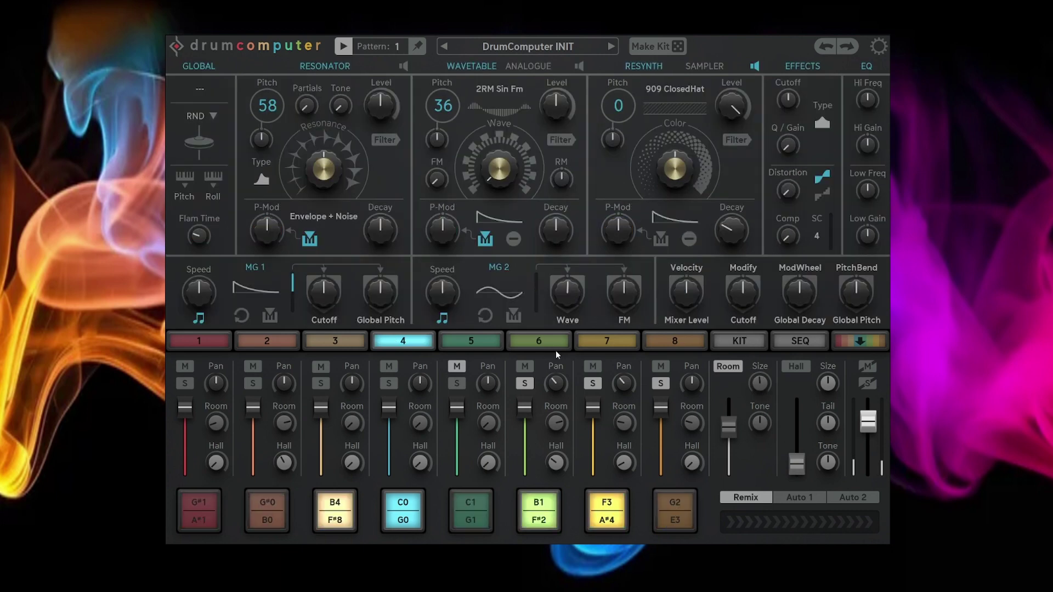
left_click(549, 341)
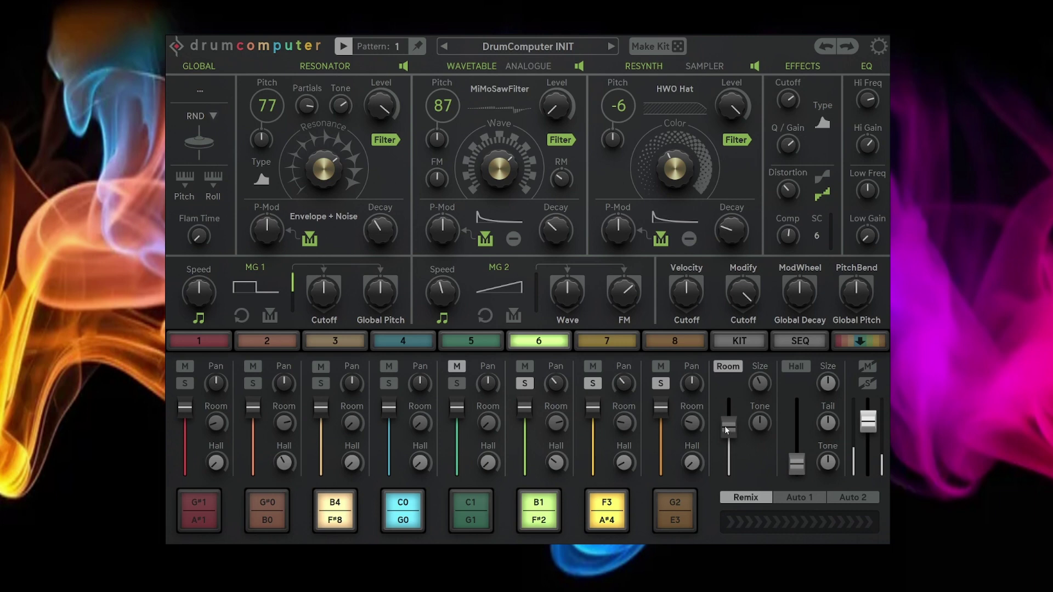
left_click_drag(725, 426, 738, 402)
mouse_move(555, 429)
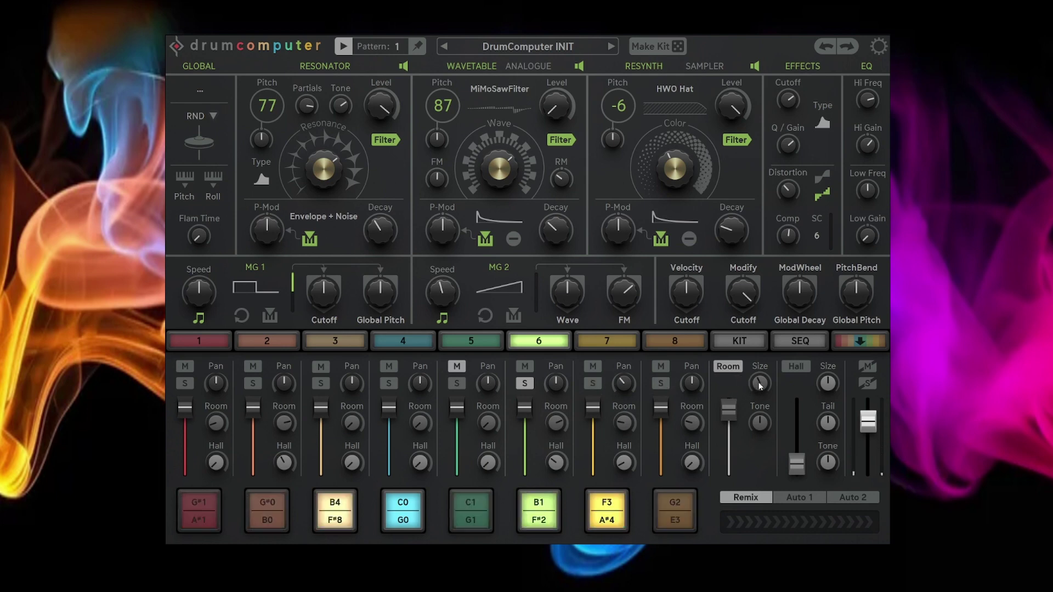
left_click(625, 426)
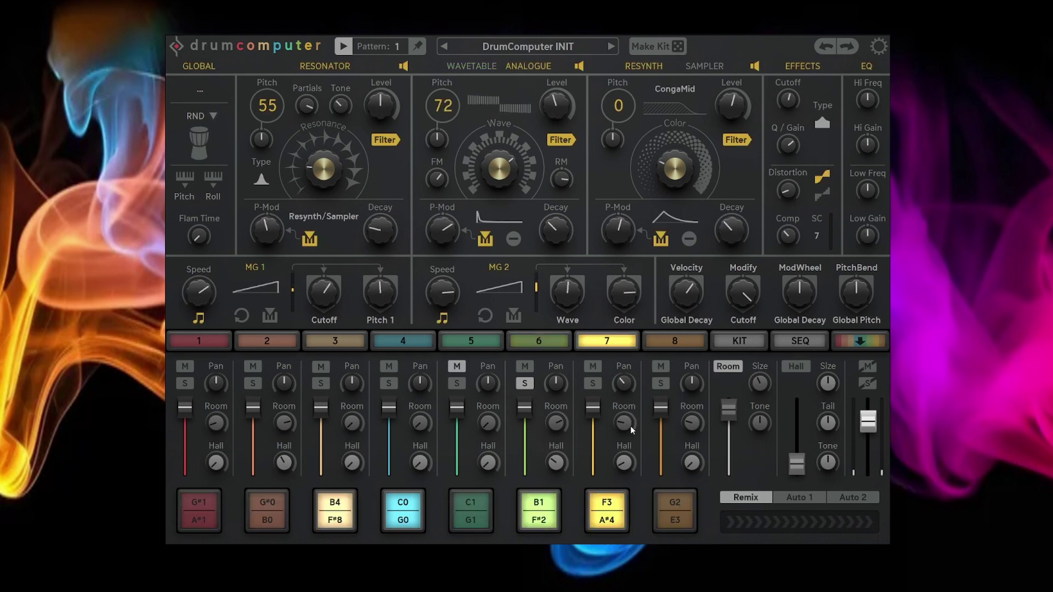
mouse_move(628, 421)
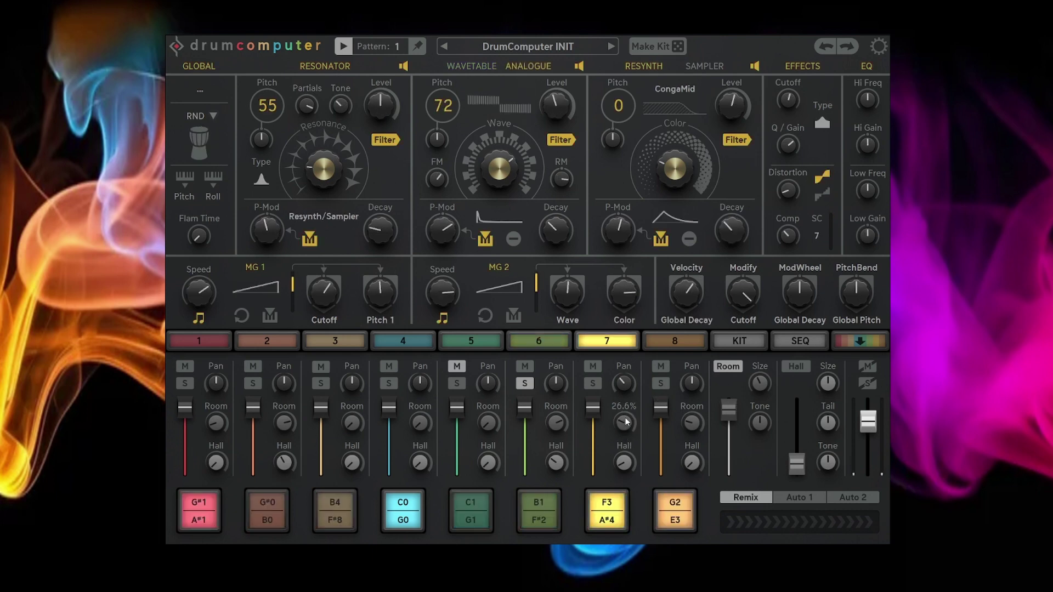
left_click(593, 384)
Bring the Room reverb Size knob down to about 45.3%
scroll(628, 422, "up", 1)
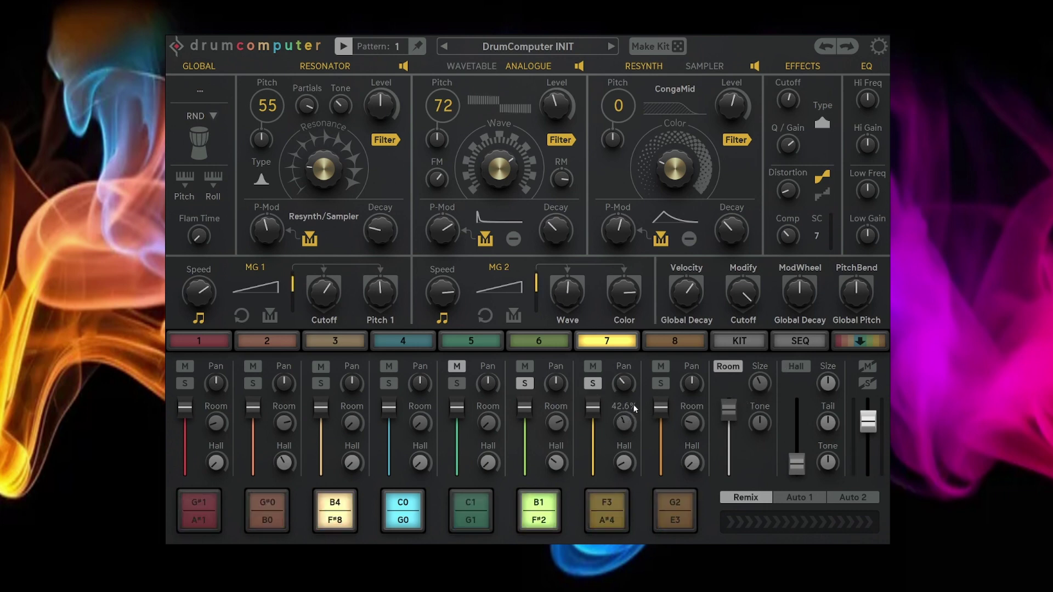
scroll(763, 385, "up", 2)
scroll(765, 400, "down", 1)
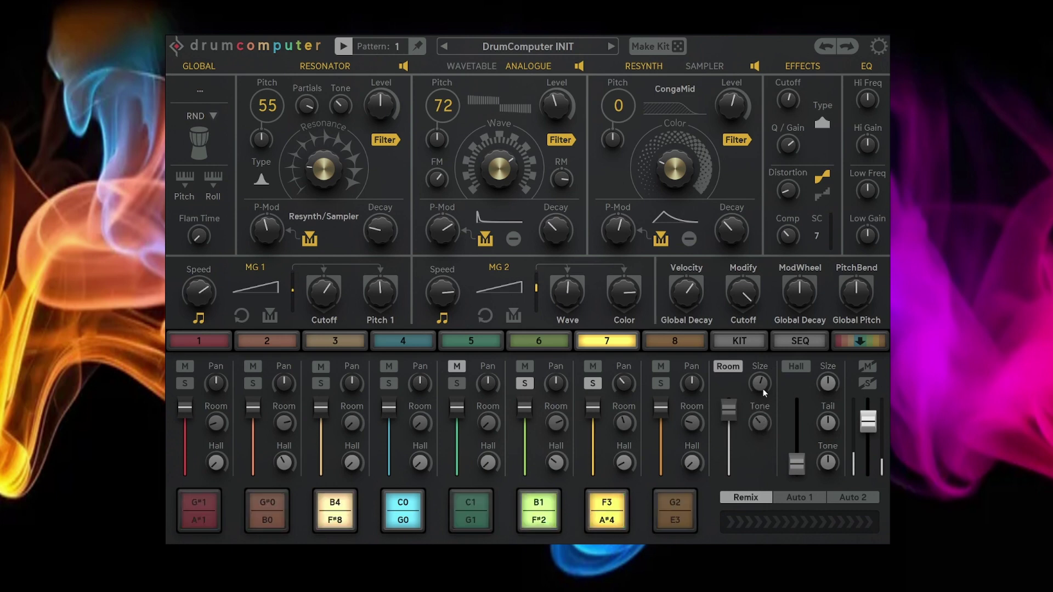
scroll(765, 383, "down", 2)
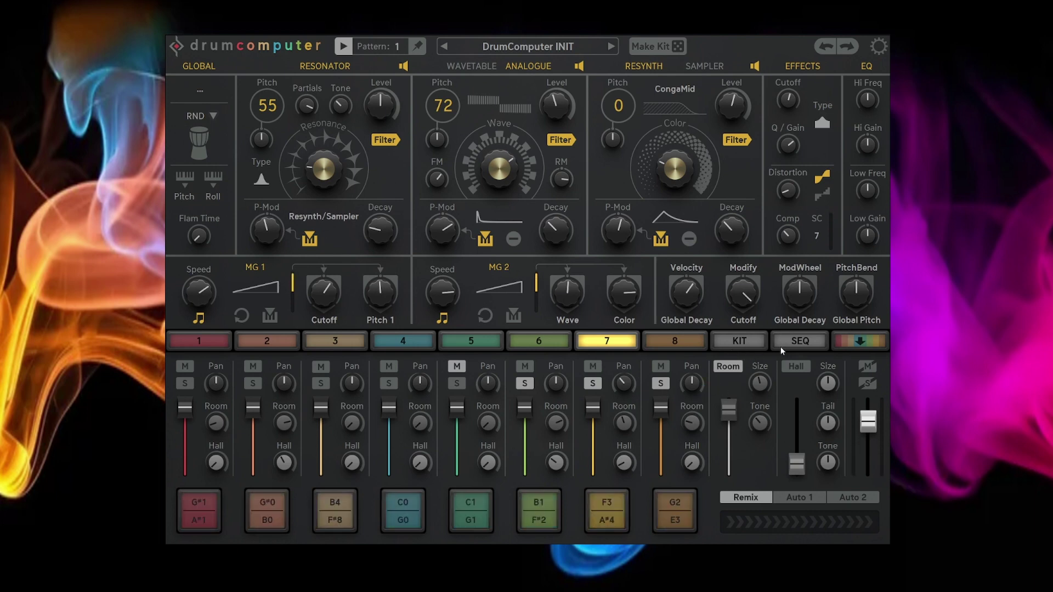
In the kit view, raise the master Finalizer amount and its warmth to about 54%
left_click(747, 346)
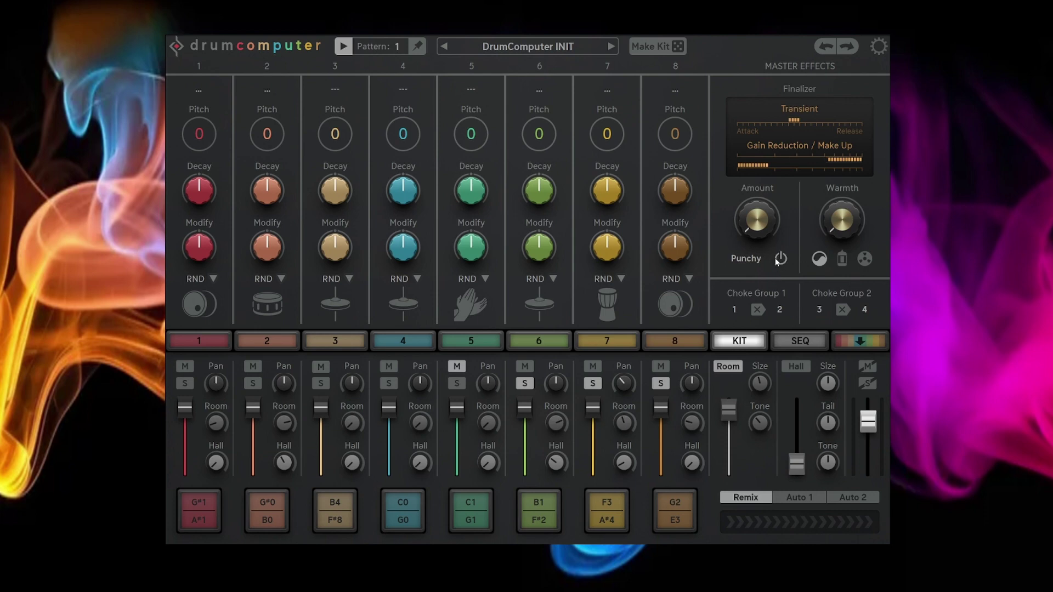
left_click_drag(760, 226, 760, 212)
left_click_drag(845, 231, 844, 222)
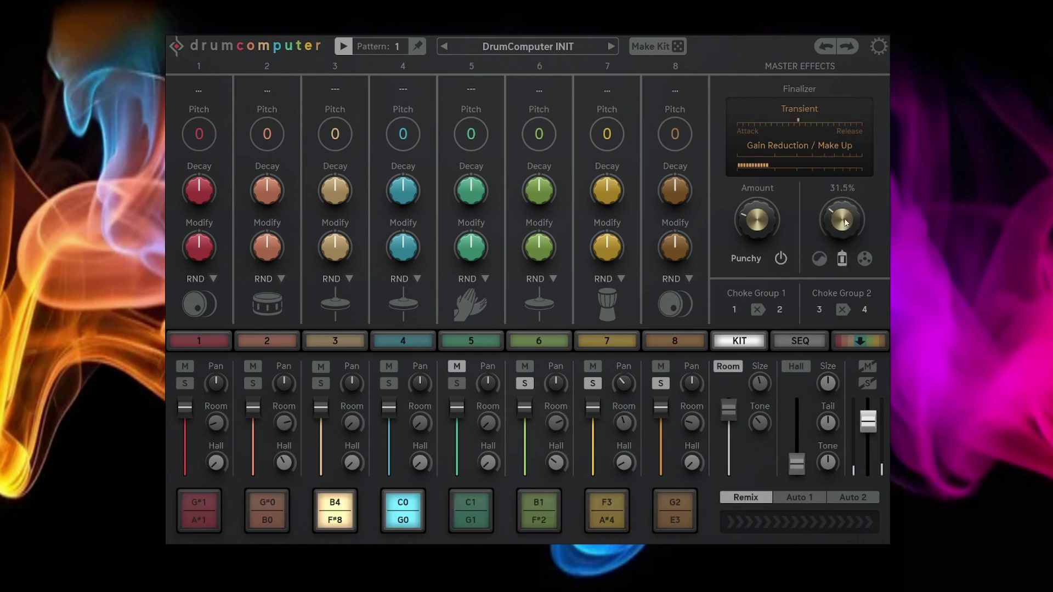
left_click_drag(845, 219, 845, 197)
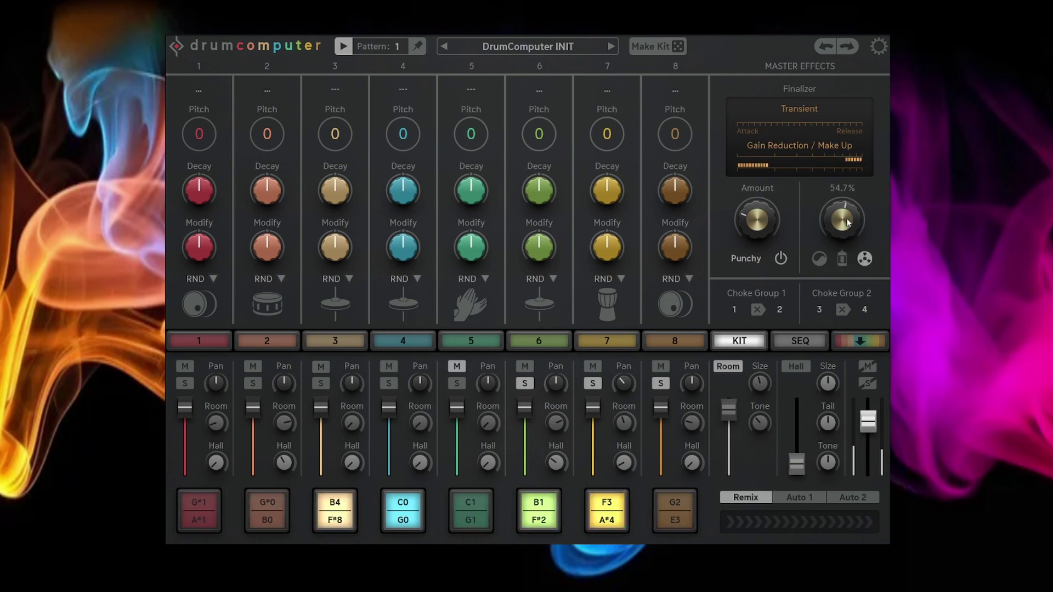
left_click_drag(847, 227, 847, 224)
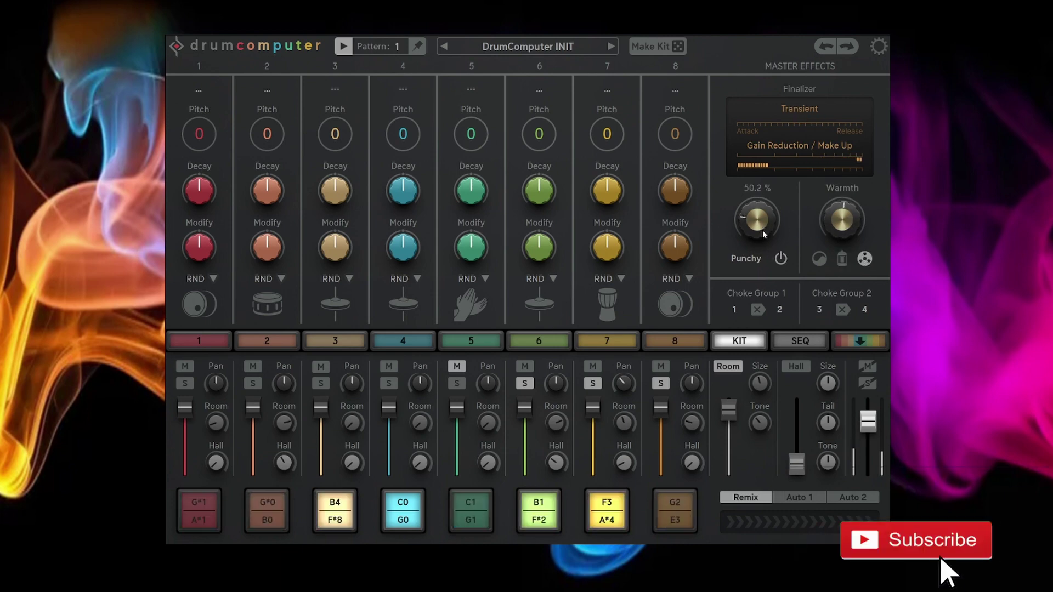
Keep the Punchy Finalizer preset, readjust the amount, and open channel 5's sound editor
left_click(746, 258)
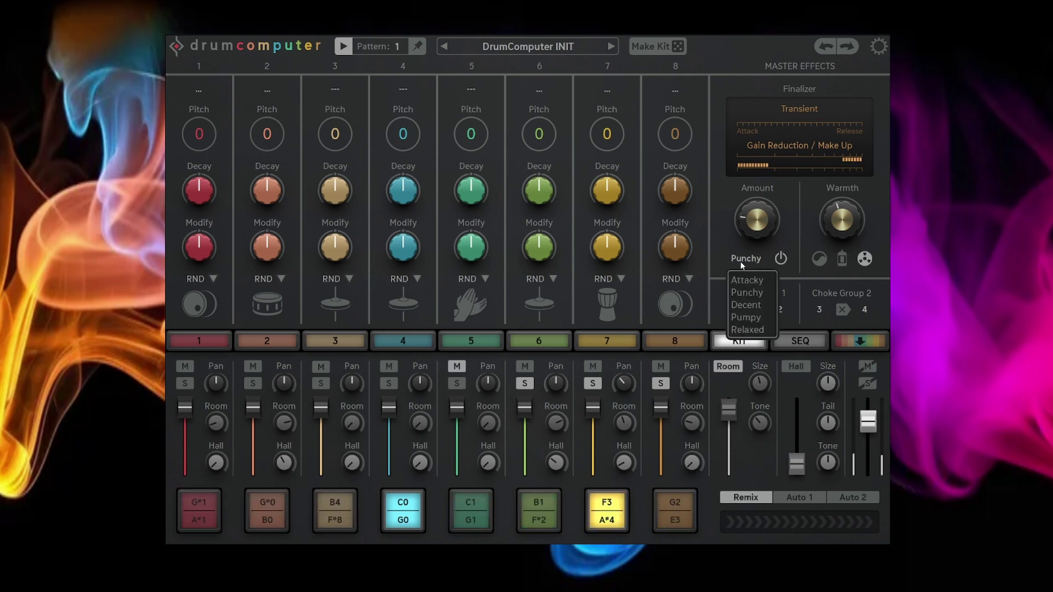
left_click(752, 296)
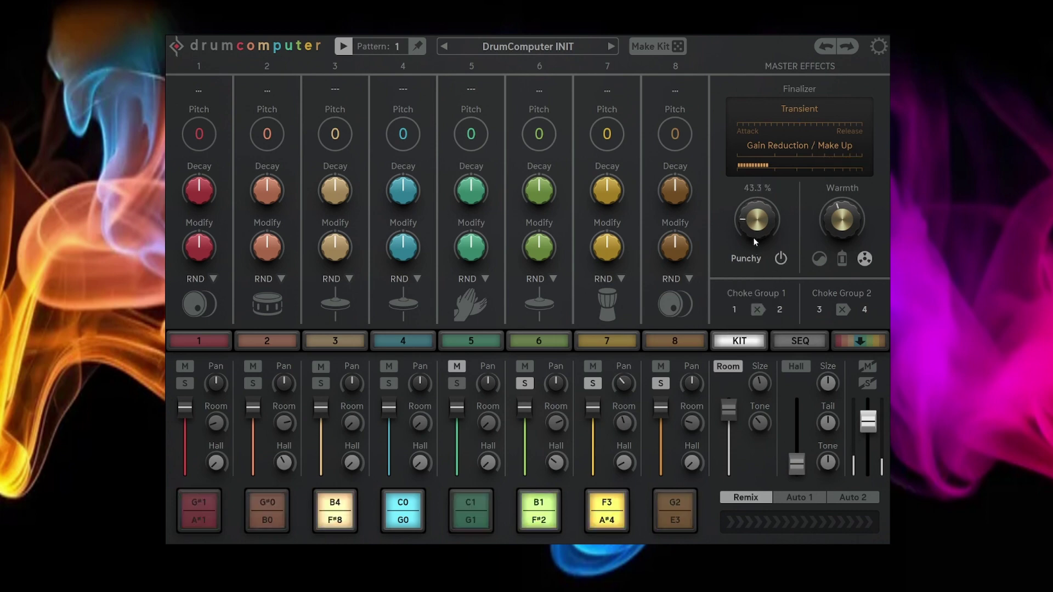
left_click_drag(770, 230, 770, 215)
left_click(471, 341)
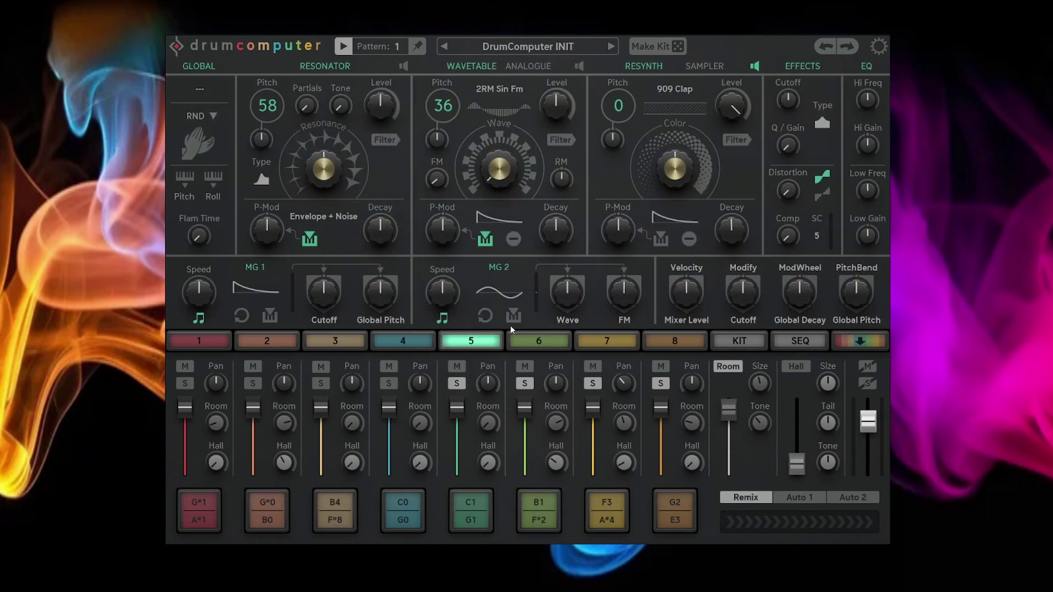
Show the Vel lane, then limit track 5's sound randomizer to the Snare category
left_click(809, 344)
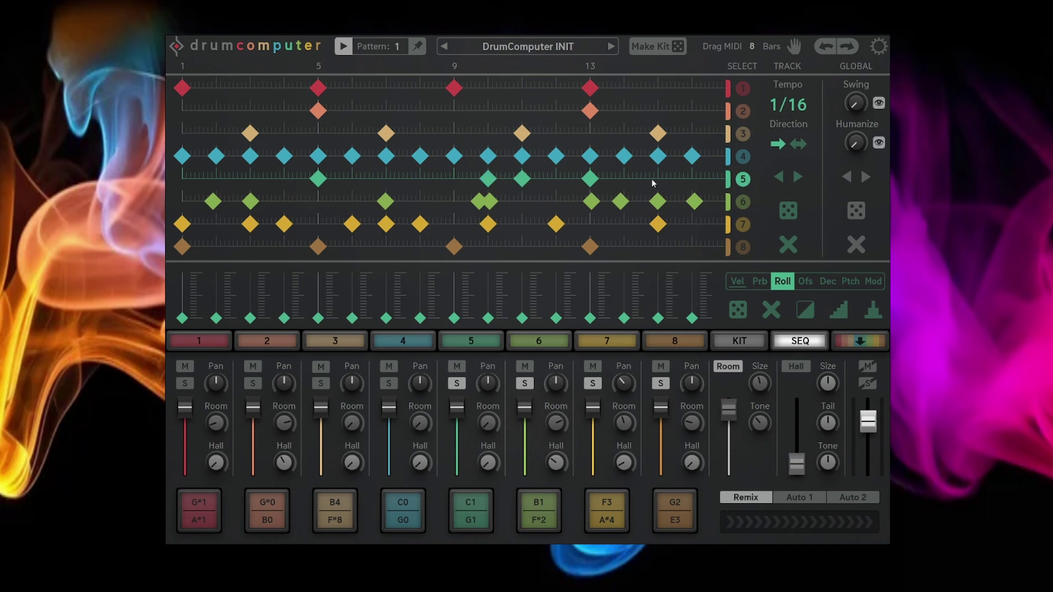
left_click(738, 282)
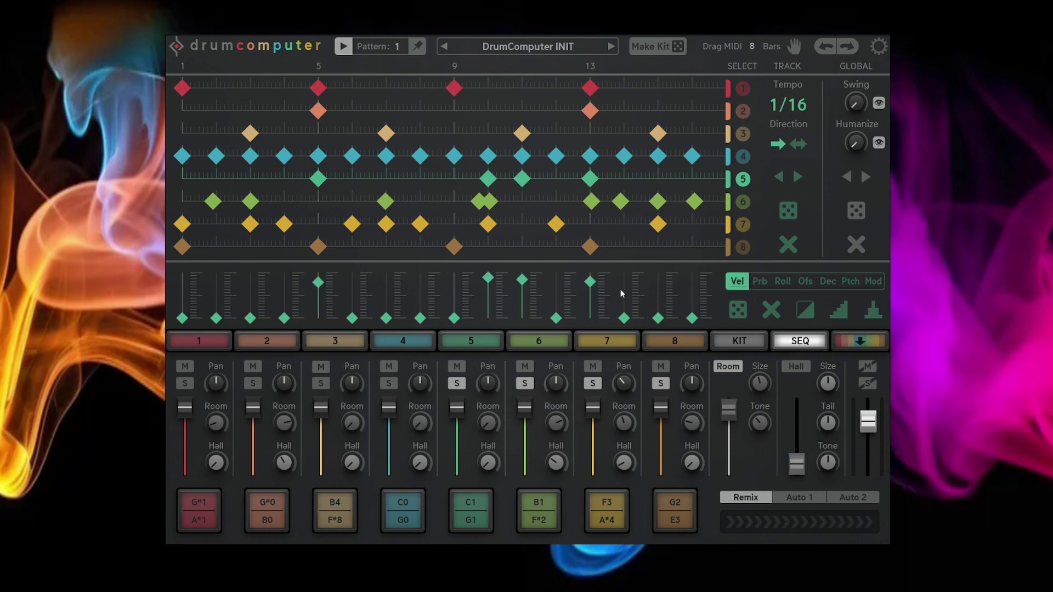
left_click(469, 340)
left_click(210, 116)
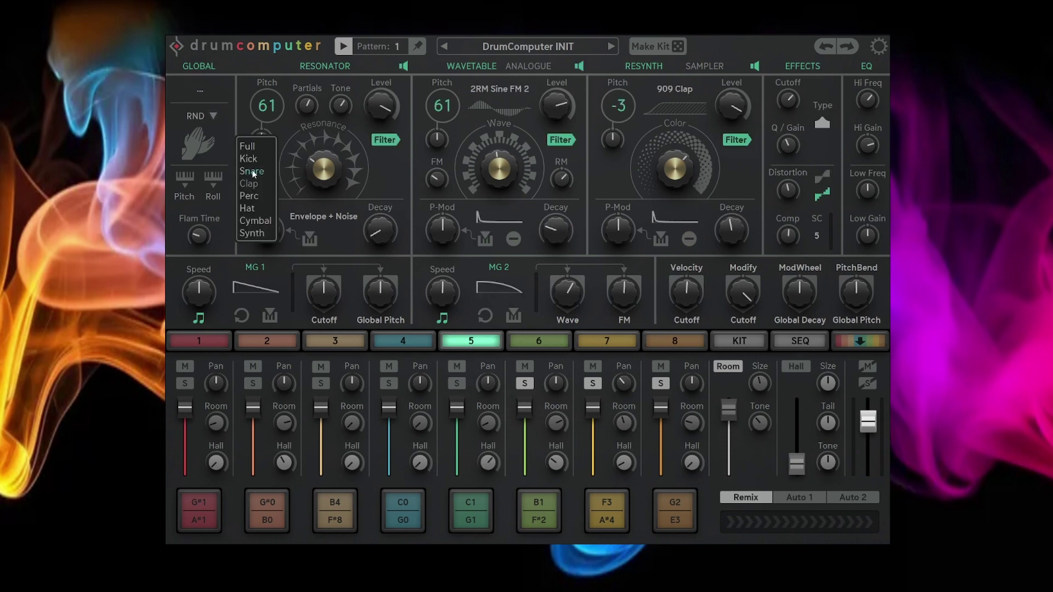
left_click(253, 169)
Solo channel 5 alone and randomize it twice into a JL Snare sound
left_click(460, 384)
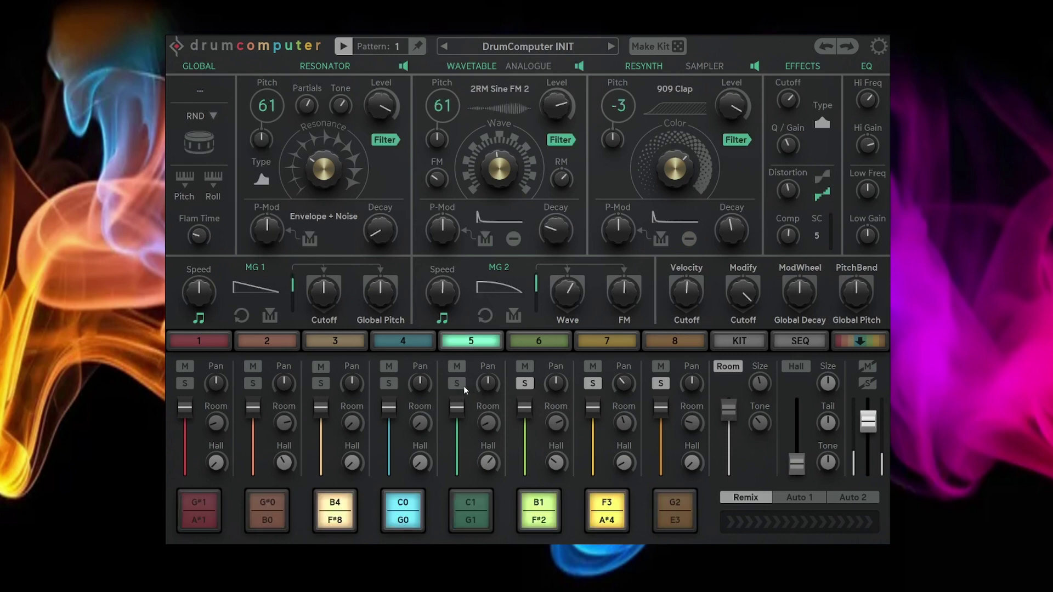
left_click(526, 384)
left_click(593, 384)
left_click(660, 384)
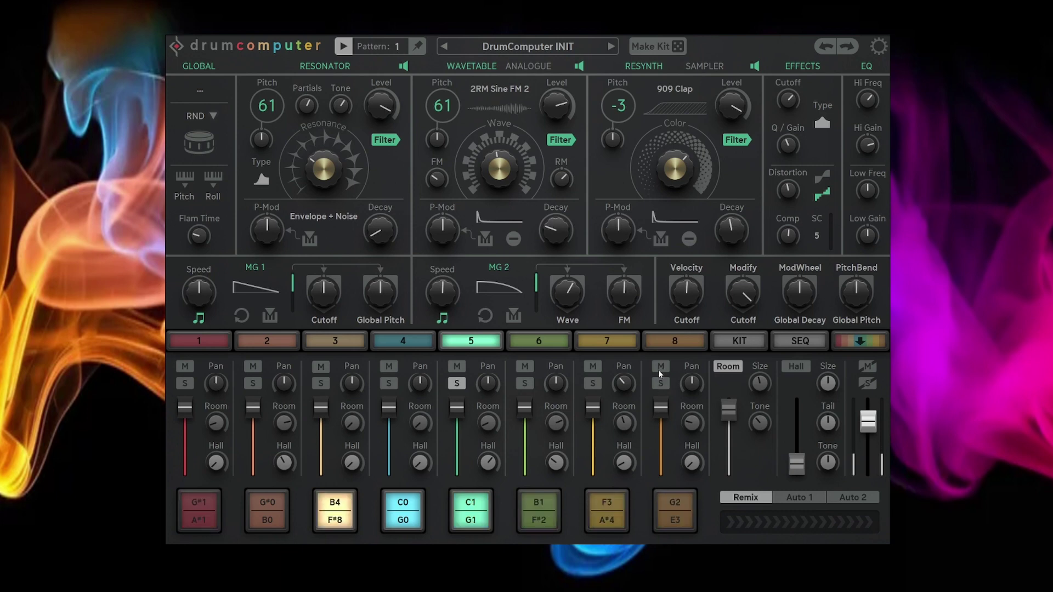
left_click(201, 145)
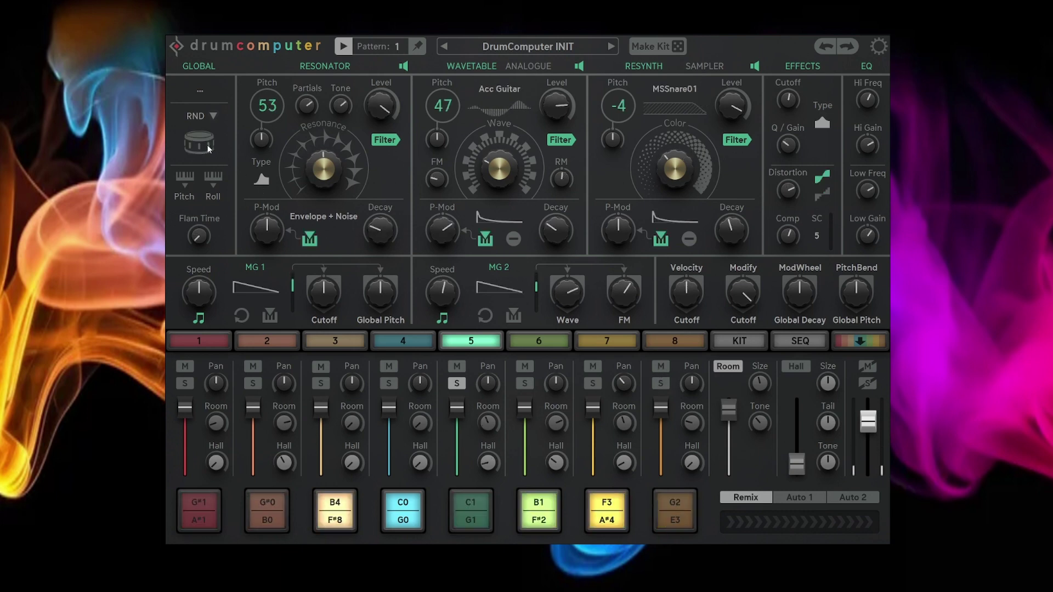
left_click(201, 145)
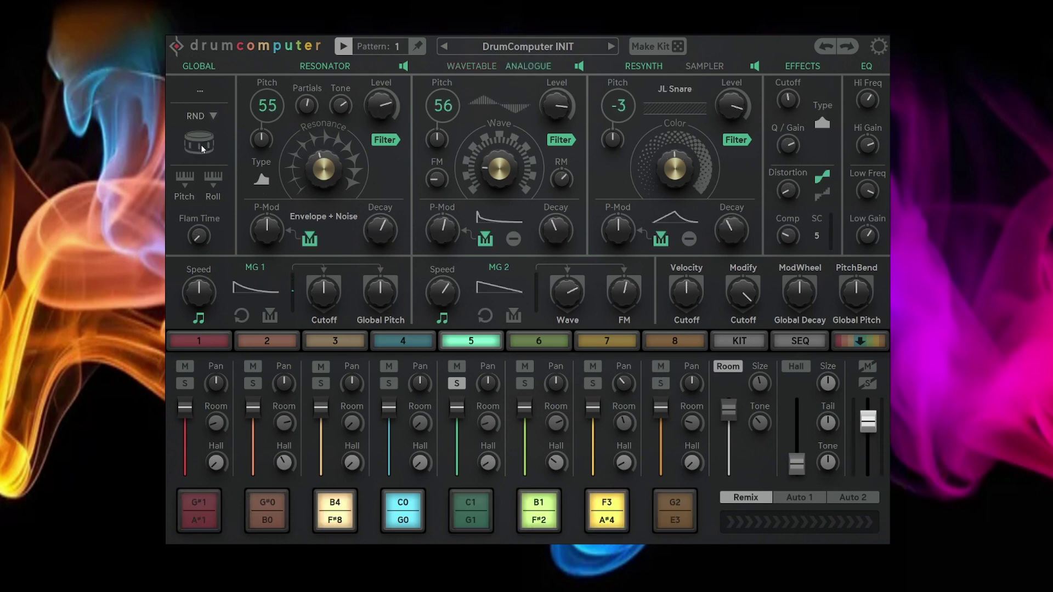
Lower the velocities of track 5's snare steps and add a quiet ghost note at step 12
left_click(800, 341)
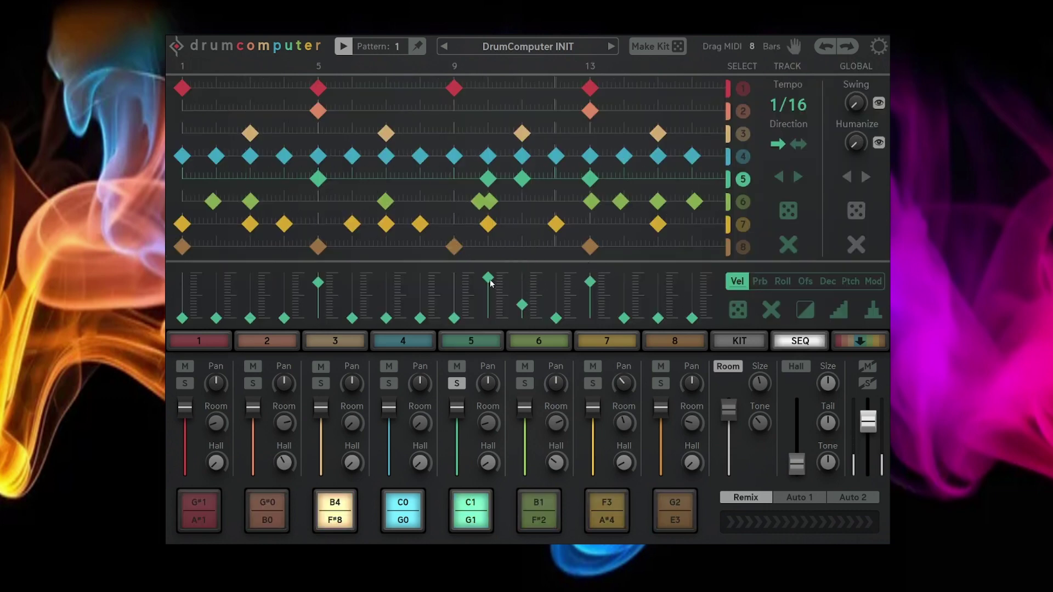
left_click(488, 301)
left_click(521, 305)
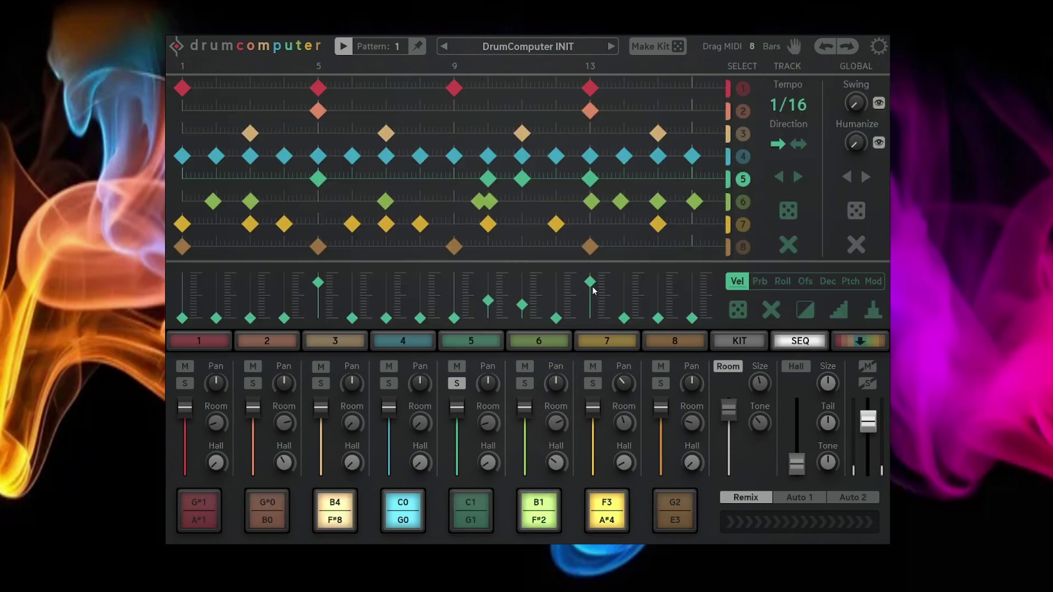
left_click(591, 280)
left_click(556, 316)
Replace the step-12 note with a velocity-33 ghost snare on step 10, and solo track 6
left_click(557, 294)
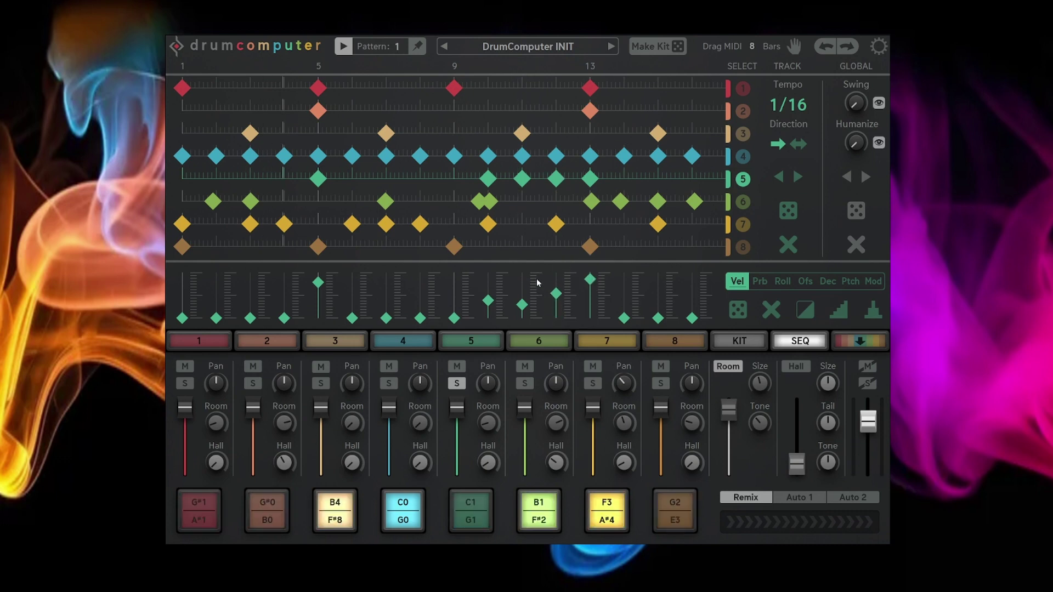
left_click(488, 301)
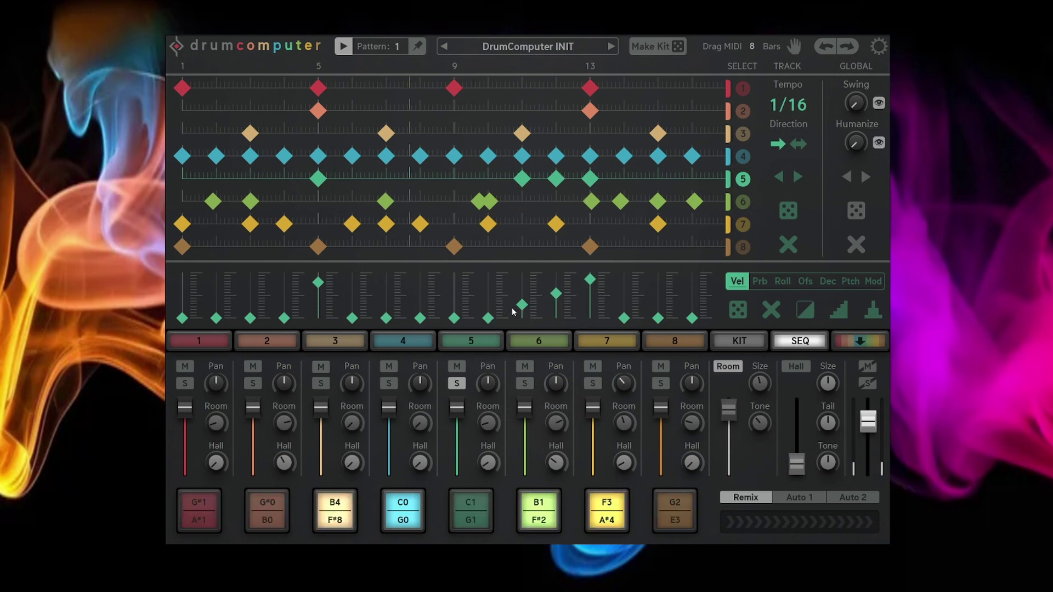
left_click(556, 293)
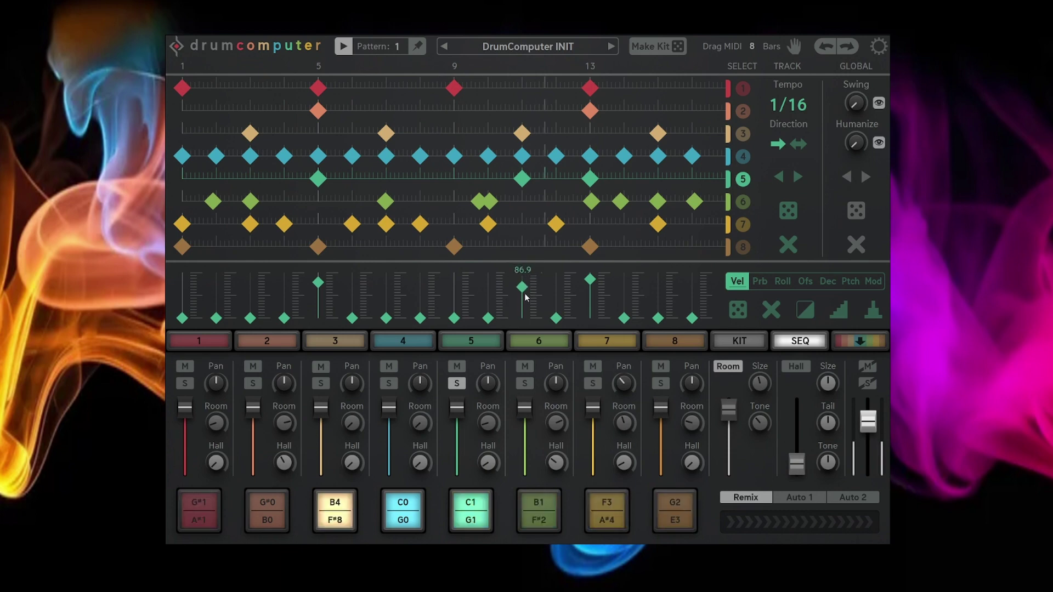
left_click(489, 303)
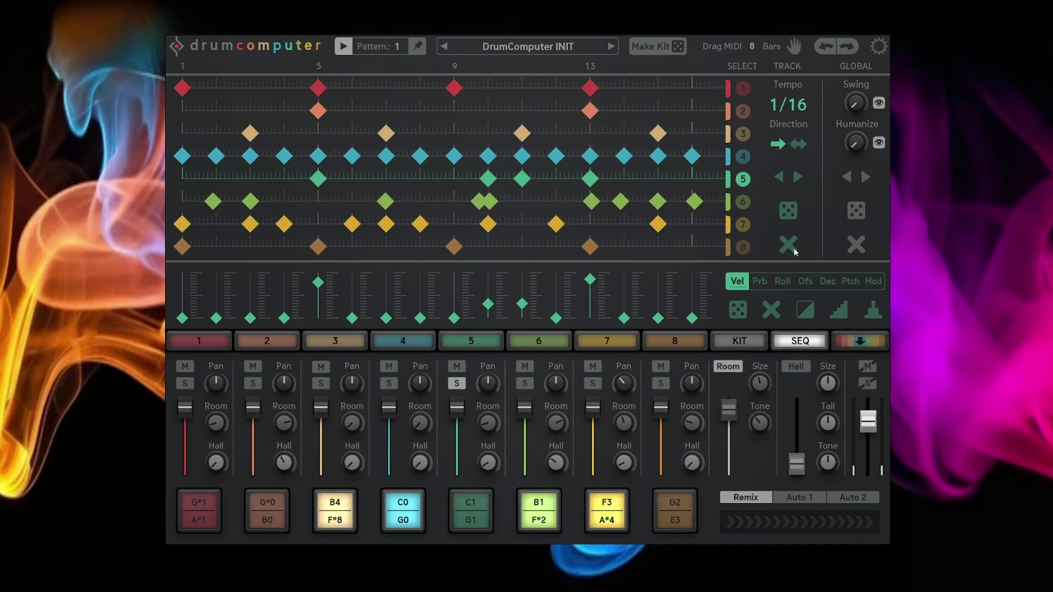
left_click(525, 383)
Solo track 7 too, then re-roll track 5's snare into the MS AirSnare04 sample
left_click(593, 383)
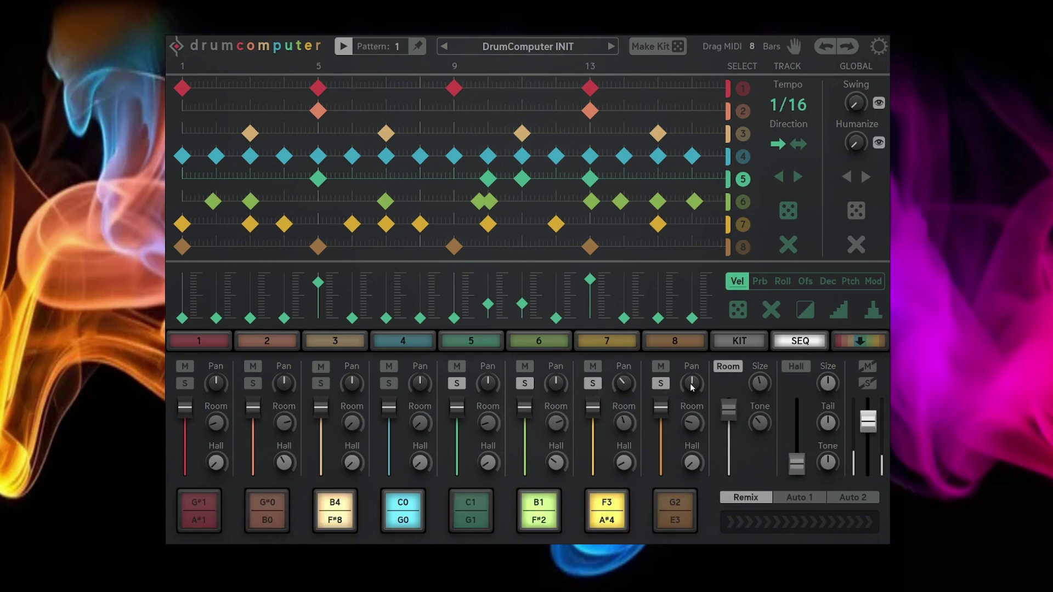
left_click(740, 341)
left_click(470, 341)
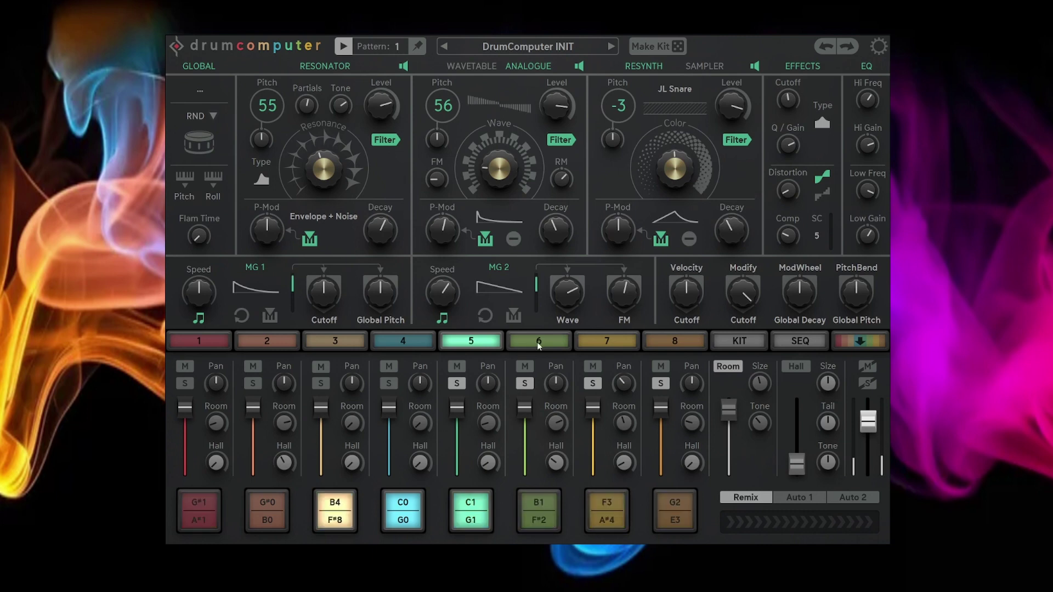
left_click(204, 147)
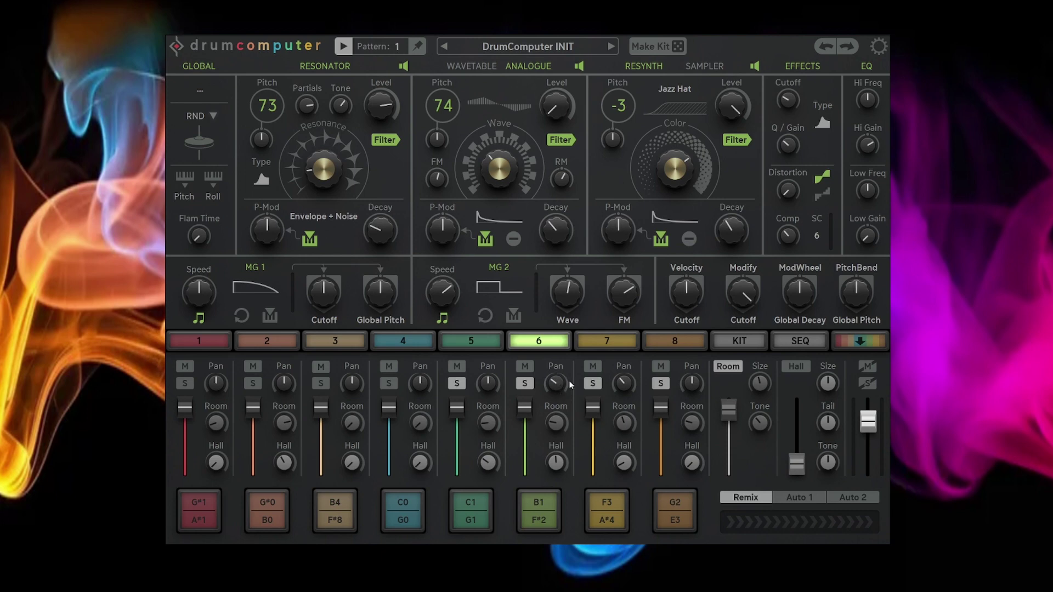
Re-roll channel 6's hat to a Beat Hat sample with wavetable III, recentring its pan
left_click(198, 144)
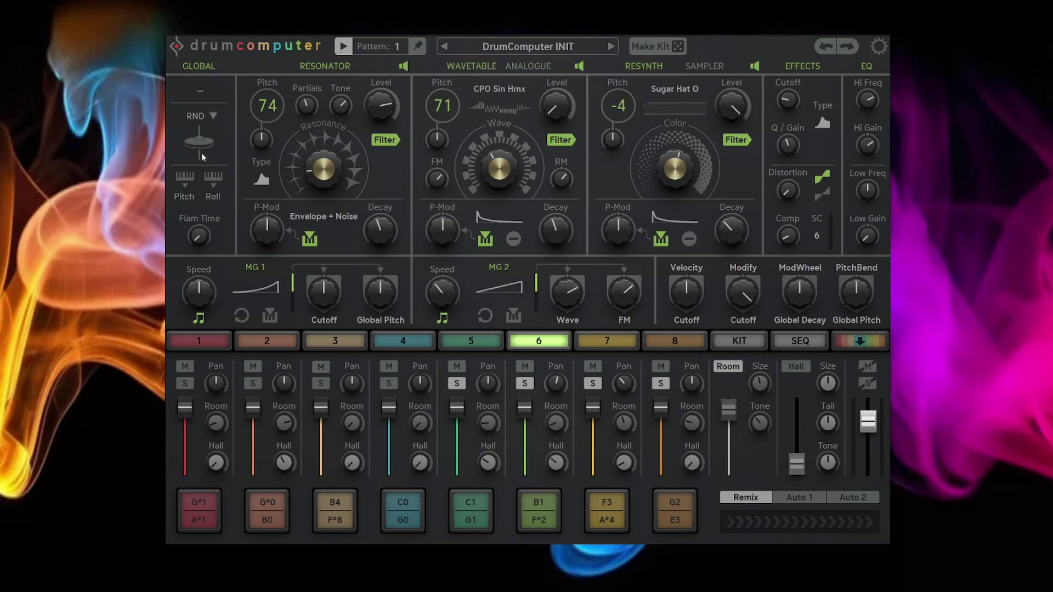
left_click(200, 150)
left_click(200, 150)
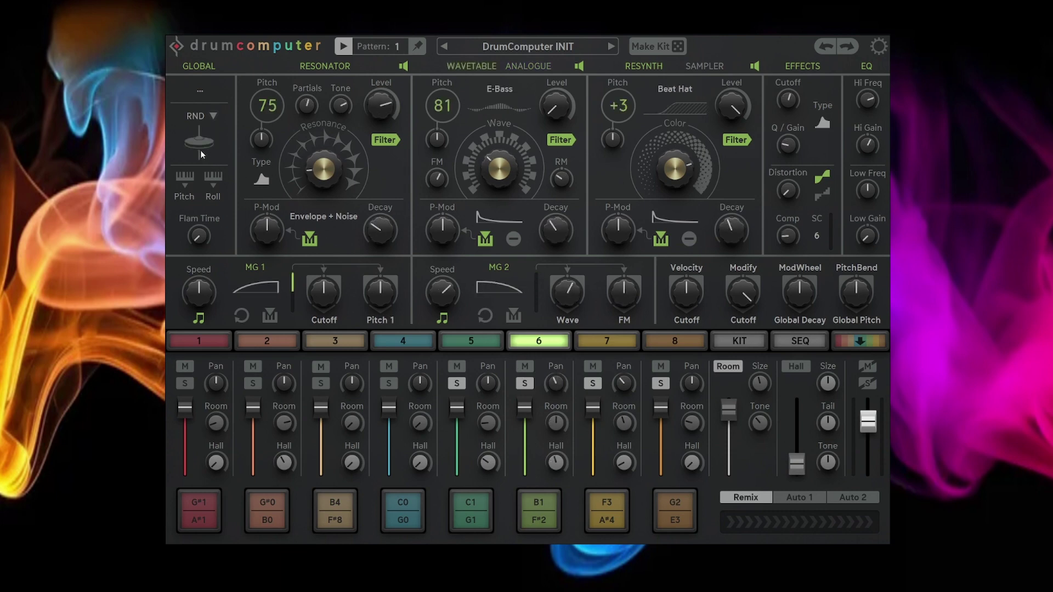
double_click(556, 384)
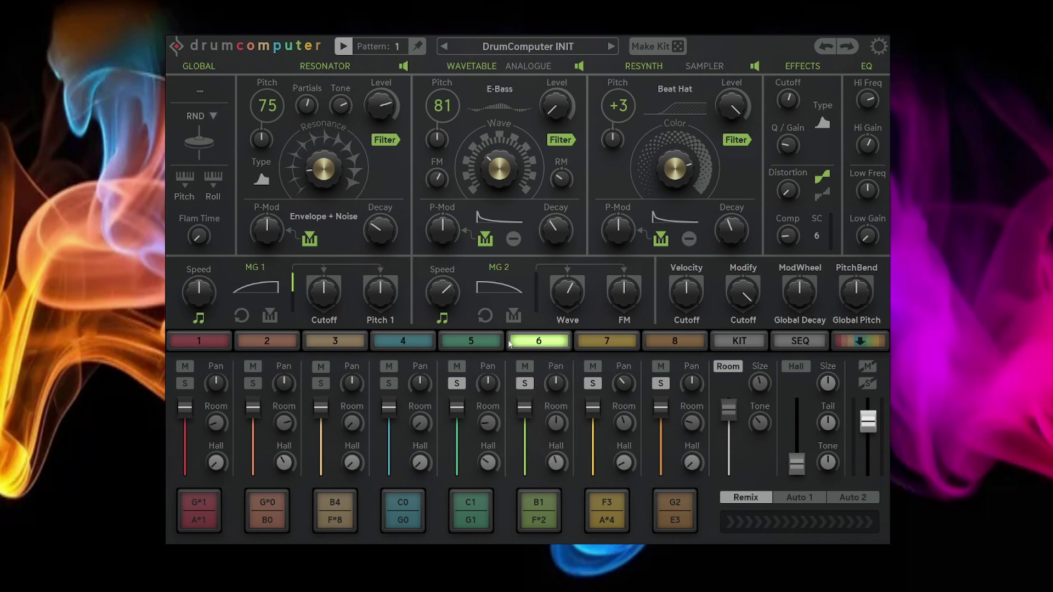
left_click(206, 148)
left_click(206, 148)
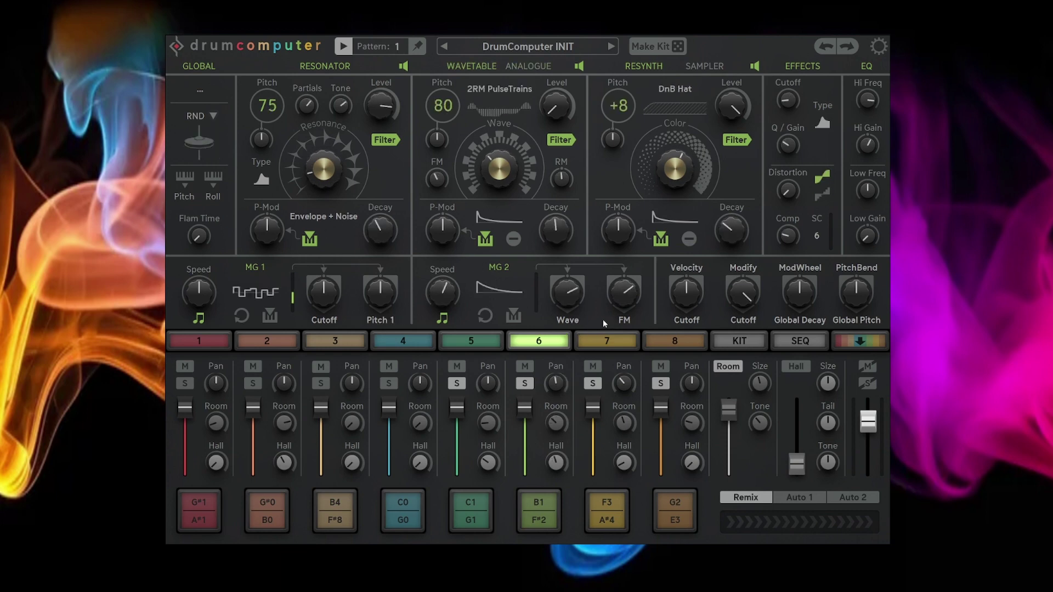
left_click(762, 342)
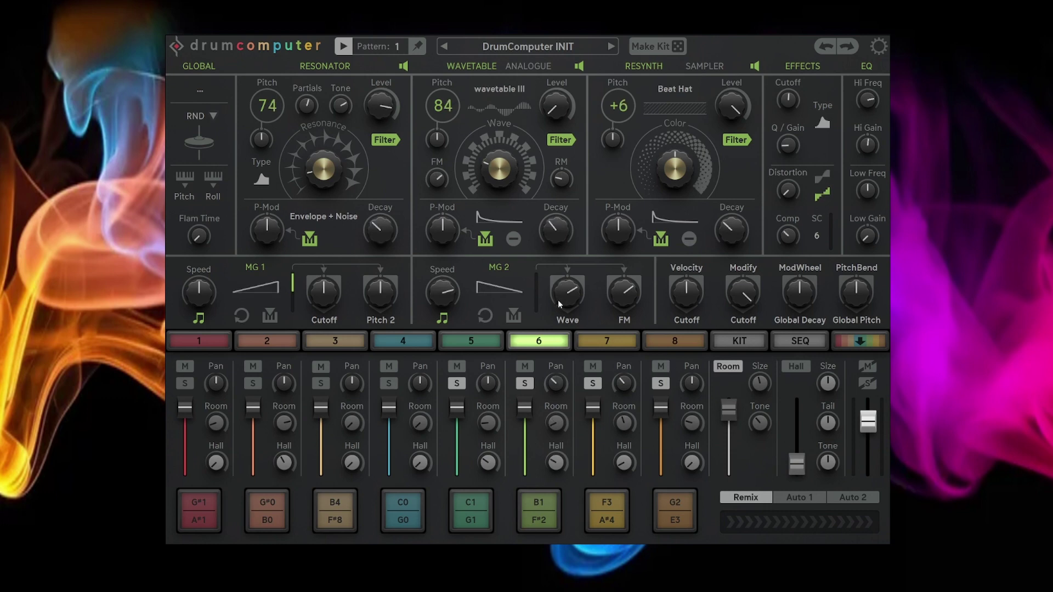